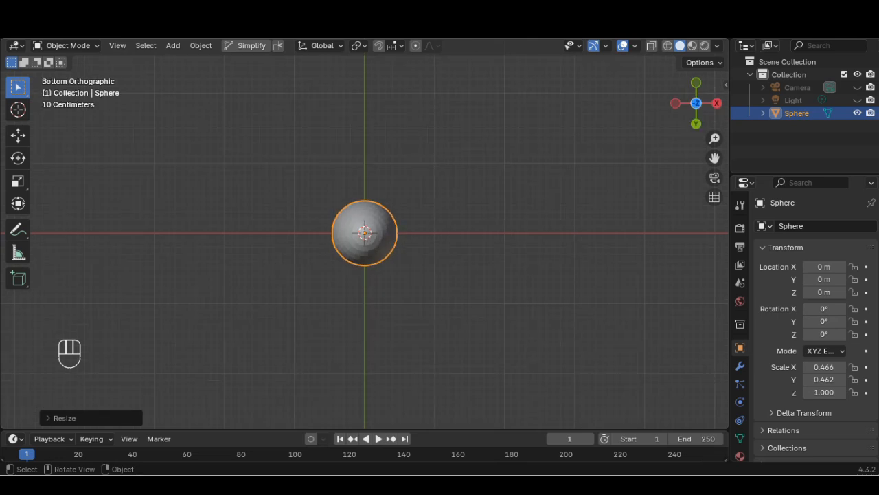
Scale the sphere along Z to about 0.795.
key("KP_3")
key("s")
key("z")
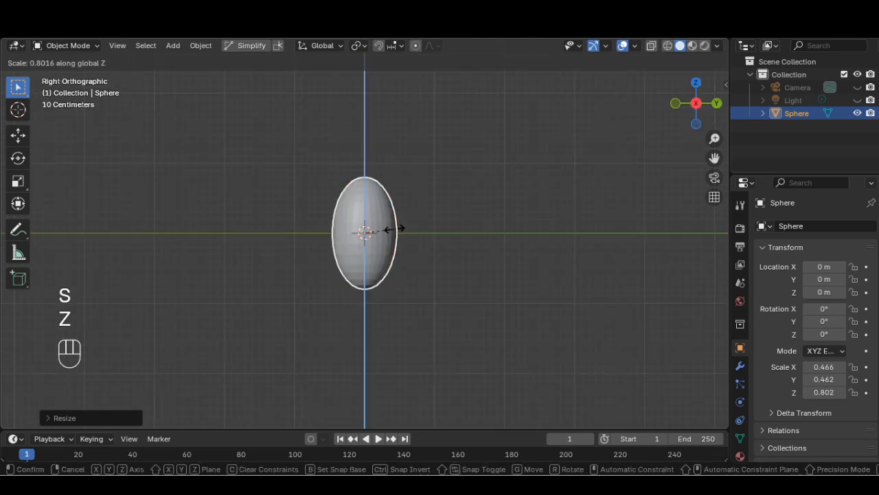
left_click(388, 230)
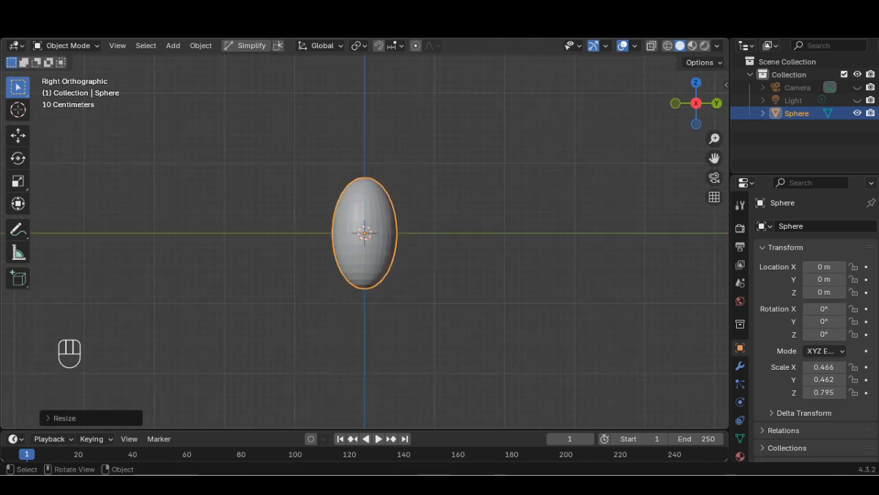
Dent one side of the ellipsoid into a bean shape by moving a side vertex about 0.25 m along Y with proportional editing.
key("Tab")
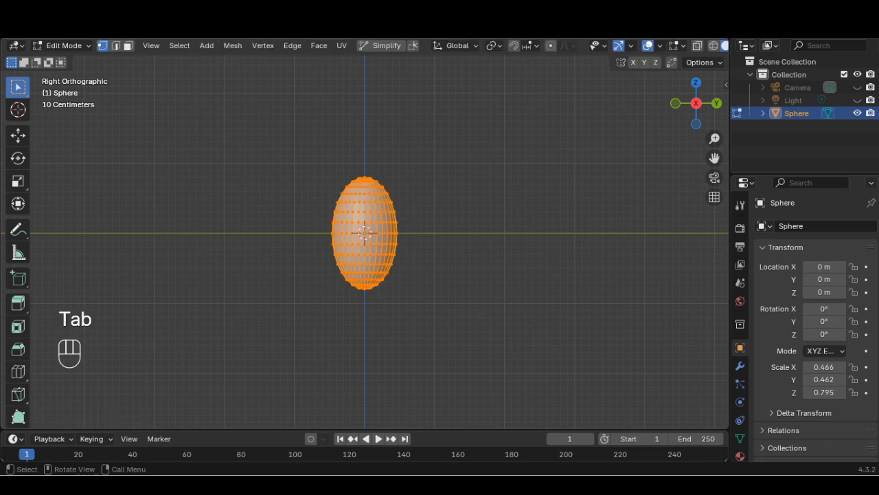
key("alt+a")
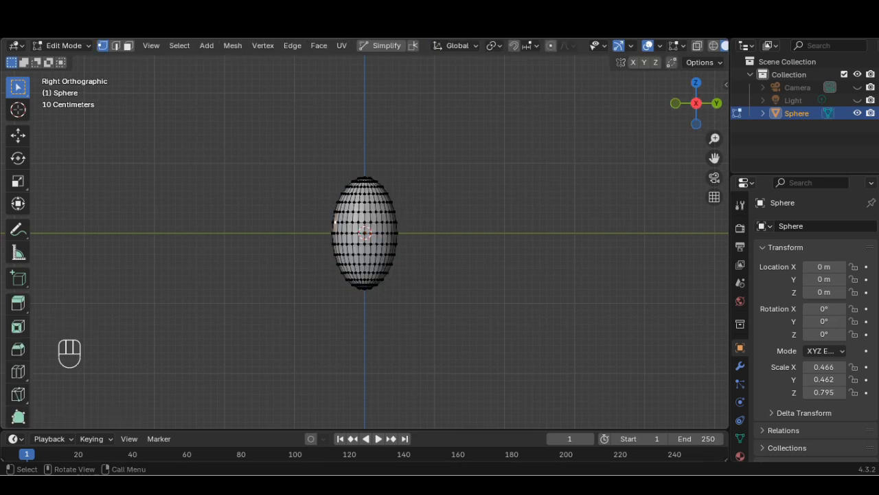
key("g")
key("Escape")
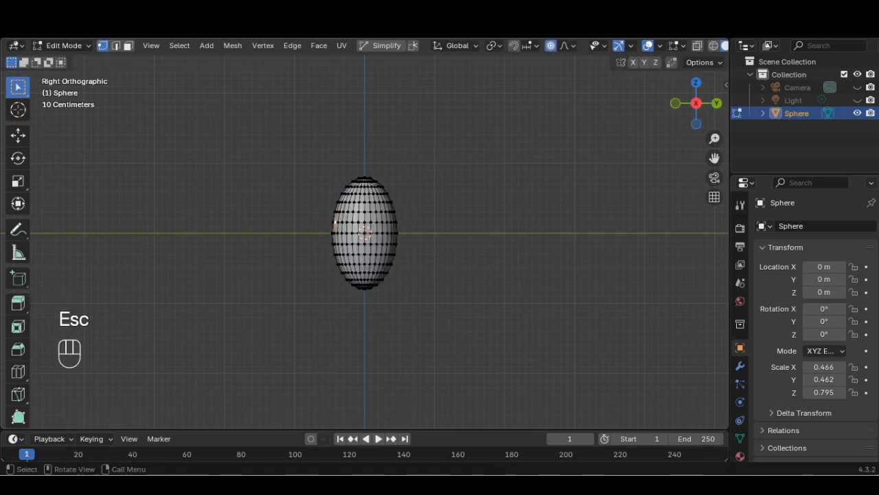
key("g")
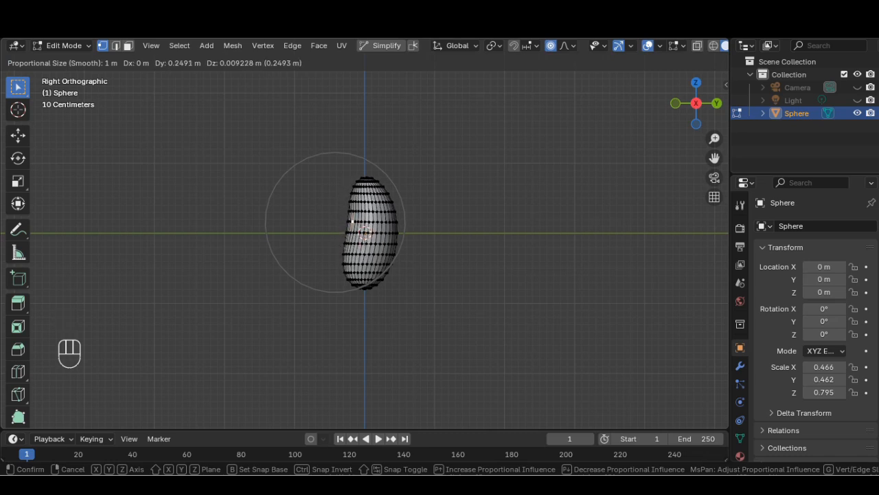
key("Escape")
key("Tab")
Scale the whole bean up uniformly to about 0.525, 0.520 and 0.895 in X, Y and Z.
left_click(696, 82)
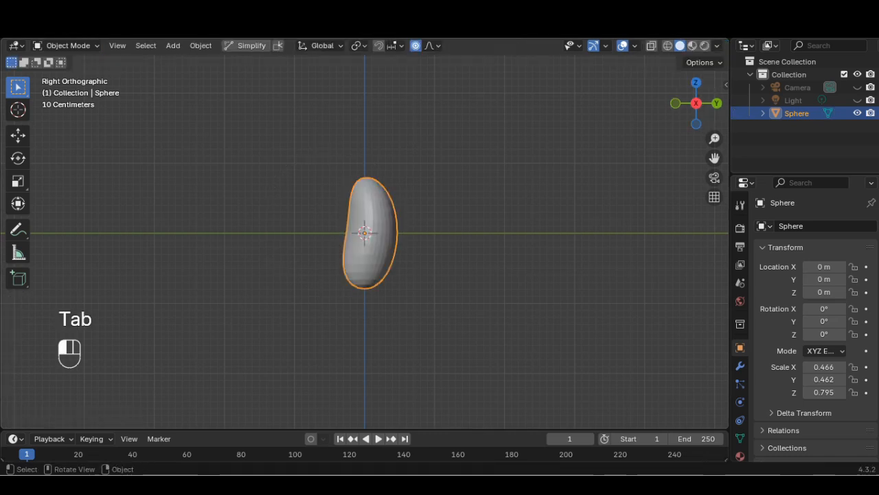
key("s")
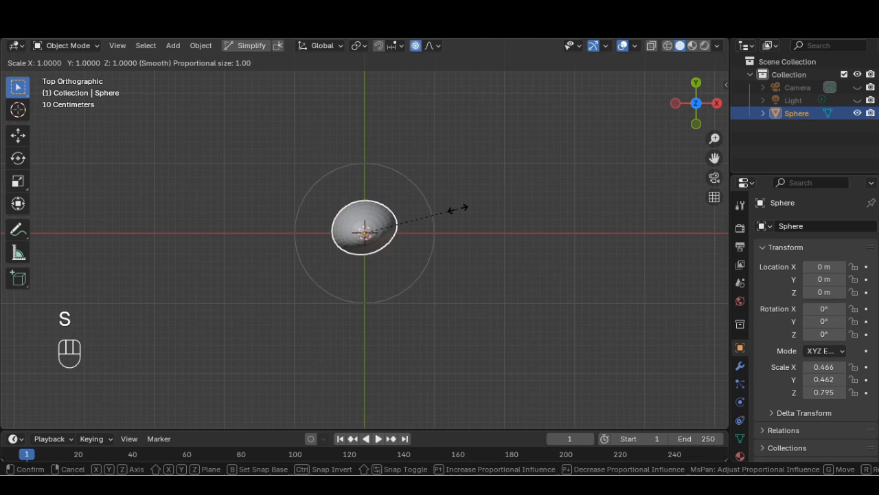
key("Escape")
left_click(716, 103)
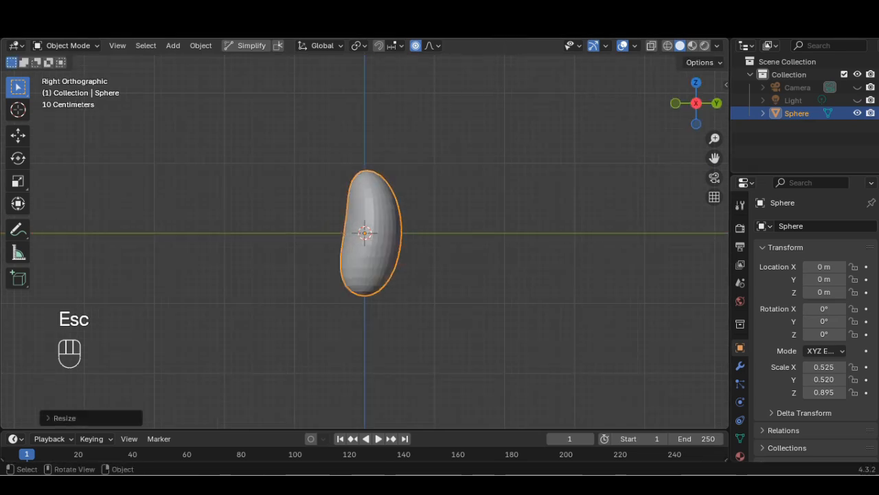
Rotate the bean about -94° around X and move it to about Y -1.06 m, Z 0.57 m.
key("r")
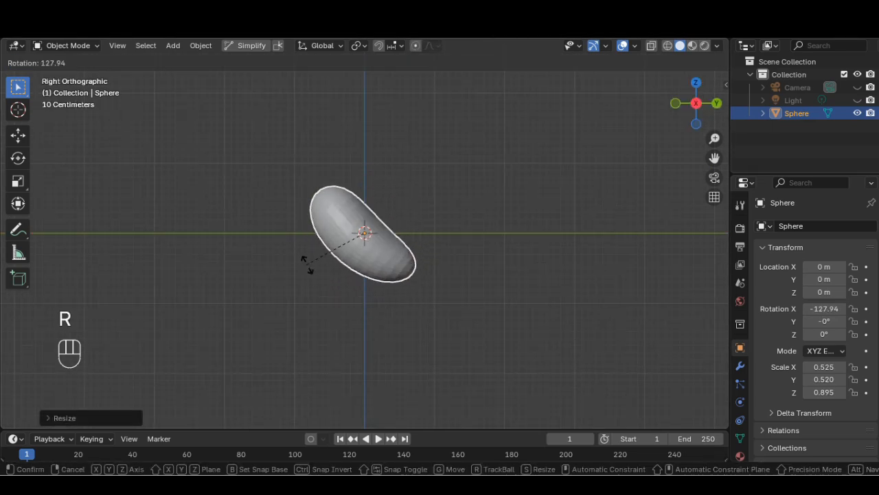
left_click(341, 279)
key("g")
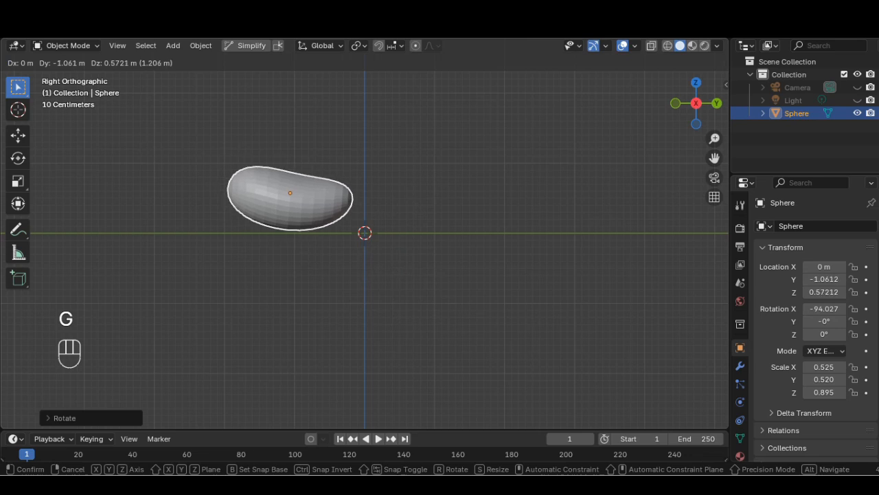
left_click(266, 238)
Add an Array modifier to the bean with relative offsets X 0, Y 0.45 and Z 1.
left_click(739, 366)
left_click(850, 229)
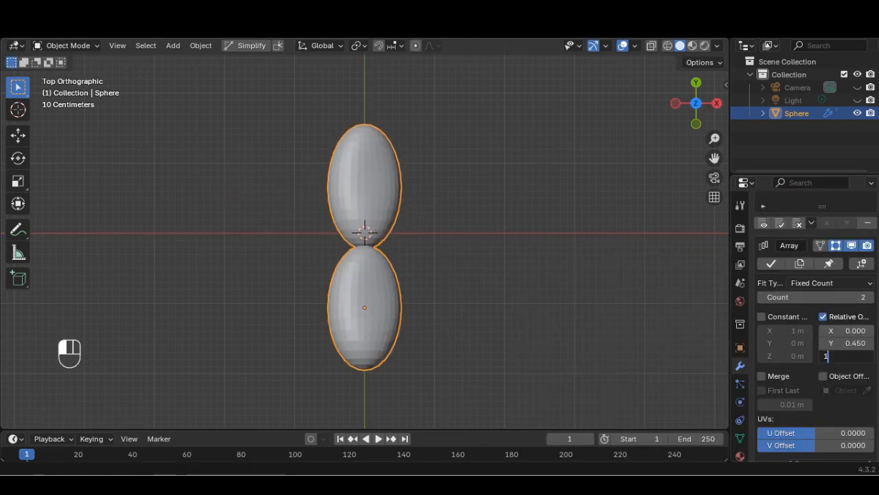
key("Return")
left_click(716, 103)
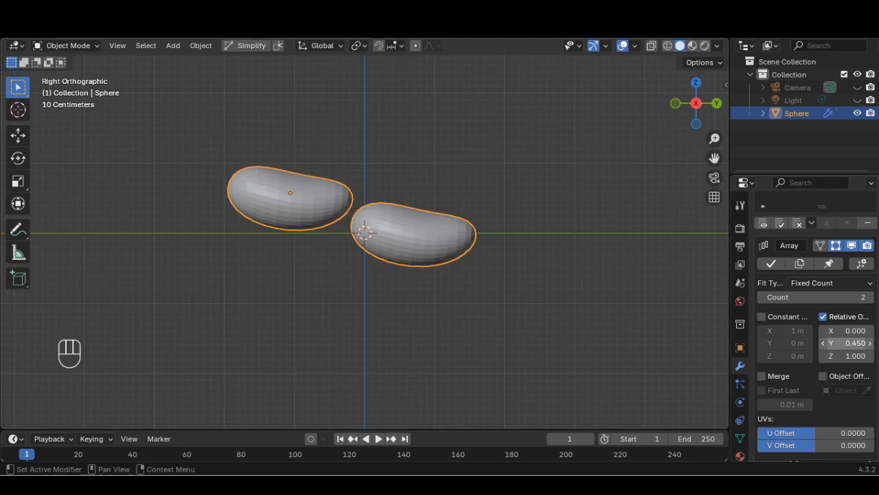
Set the array's relative Y offset to 0.3 and check the spacing from the top and right views.
left_click(845, 343)
type("0.5")
key("Return")
left_click(845, 342)
type("0.5")
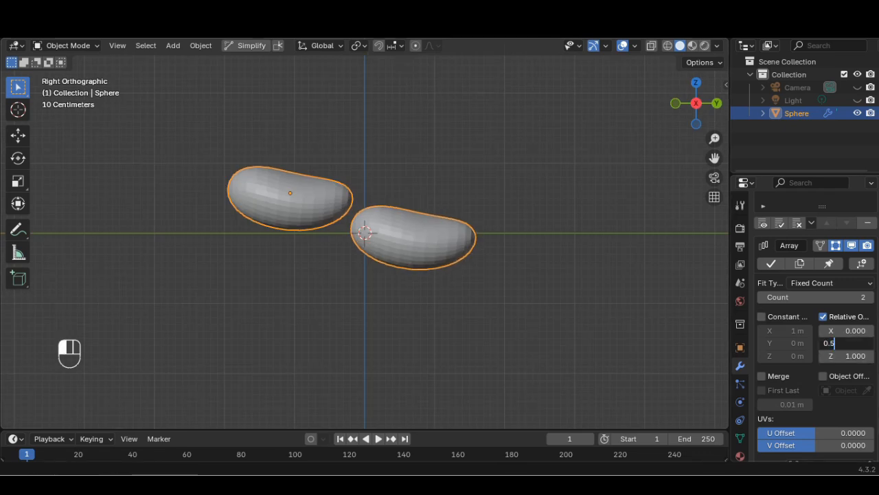
key("Return")
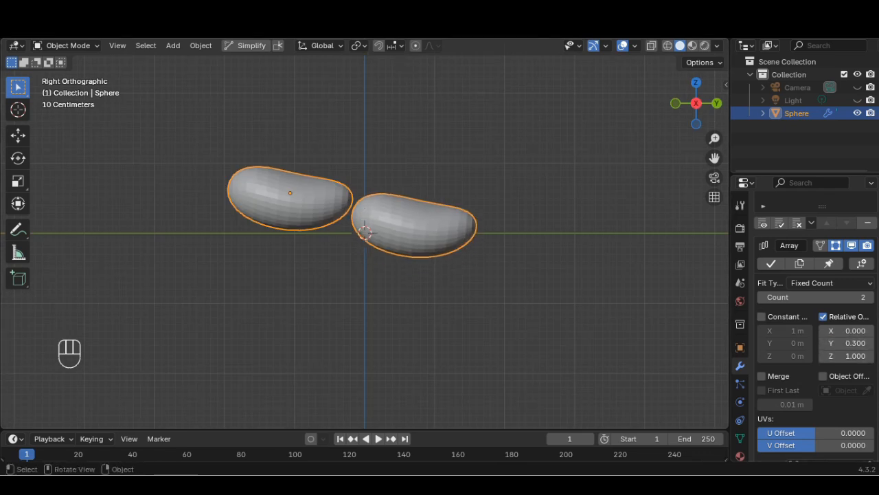
left_click(696, 82)
left_click(717, 103)
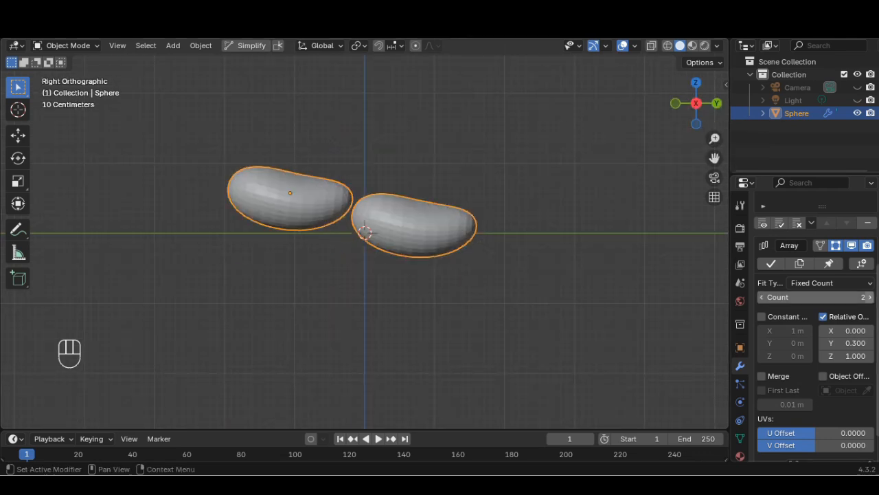
Increase the array count to 6 beans.
left_click(869, 298)
scroll(365, 233, "down", 3)
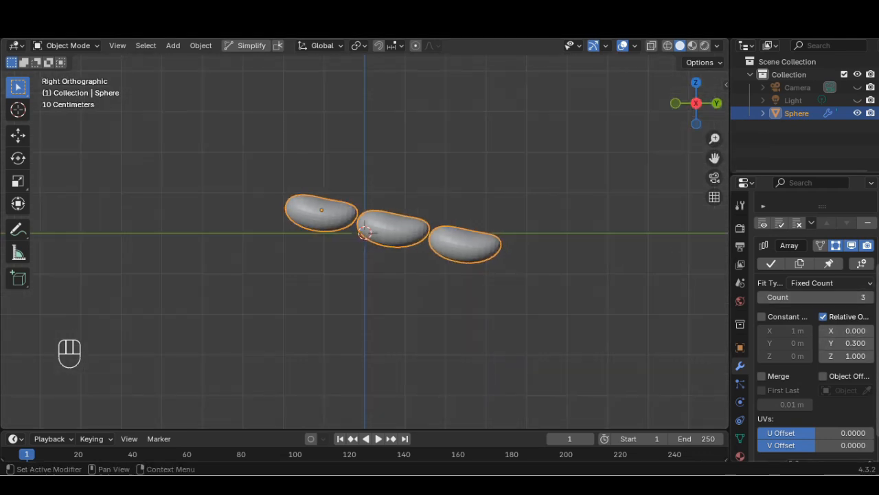
left_click(870, 297)
left_click(870, 297)
left_click(869, 296)
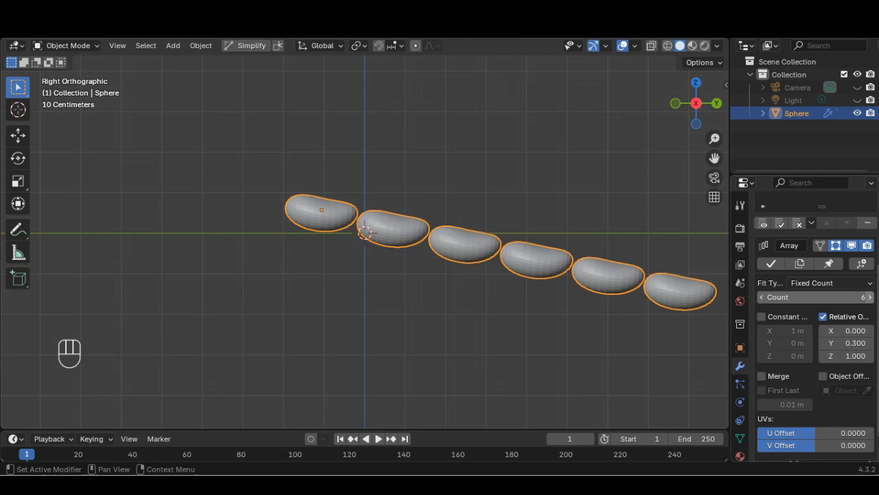
Set the array's relative Y offset to -0.2 and apply the Array modifier.
left_click(870, 343)
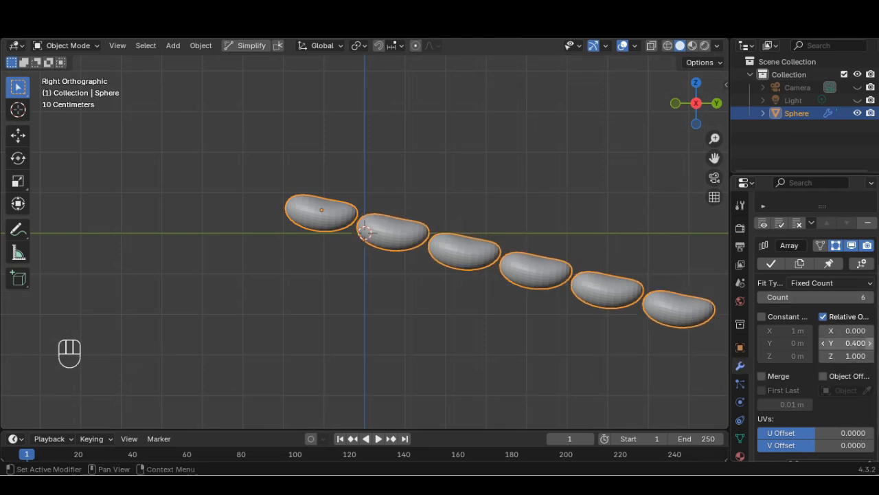
left_click(823, 343)
left_click(824, 343)
left_click(823, 343)
left_click(823, 343)
left_click(823, 342)
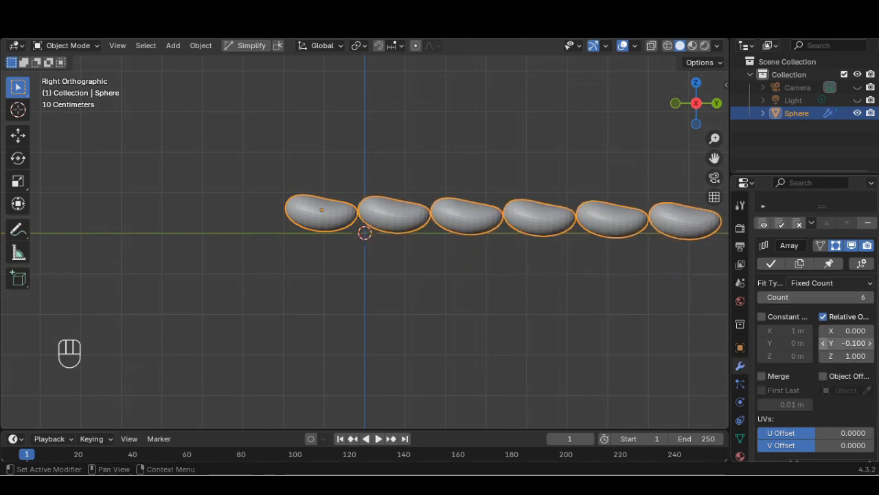
left_click(823, 343)
left_click(823, 343)
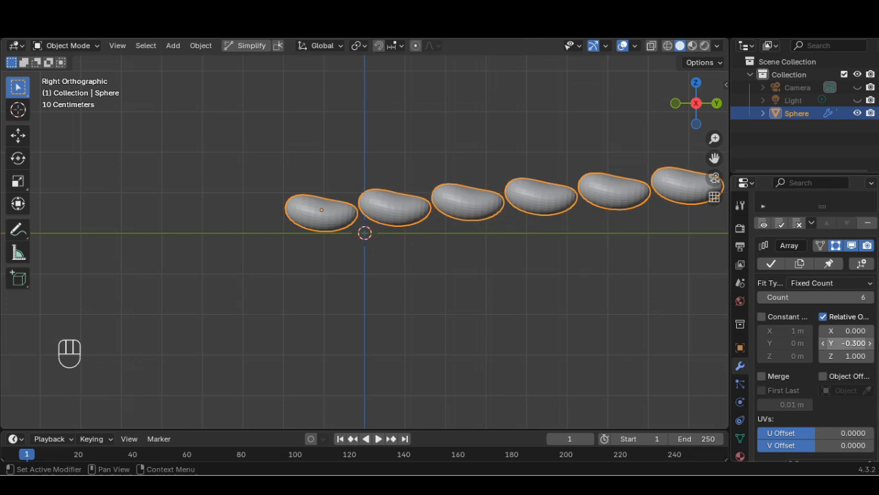
left_click(870, 343)
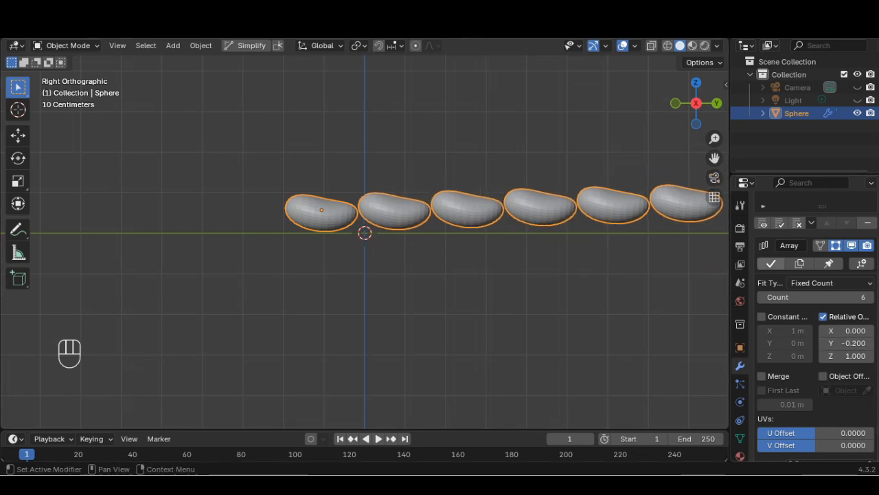
left_click(771, 264)
Move the bean row's geometry to its origin and rotate the row slightly clockwise in the right view.
scroll(510, 216, "down", 2)
right_click(510, 216)
mouse_move(510, 215)
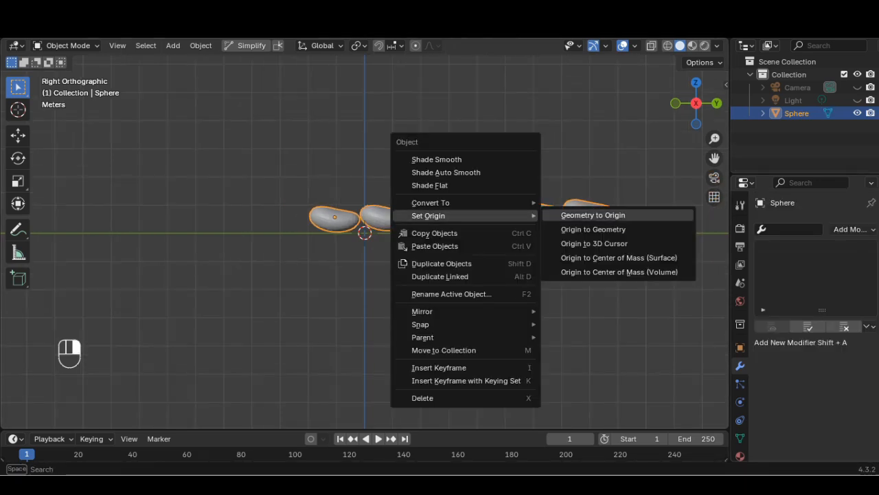
left_click(593, 215)
key("r")
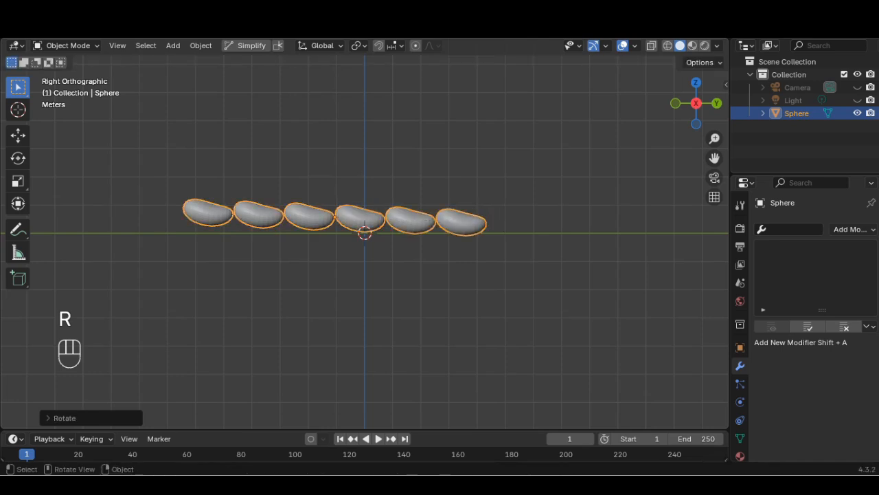
Add a Path curve and rotate it -90° around Z so it runs along the bean row.
left_click(172, 45)
mouse_move(191, 72)
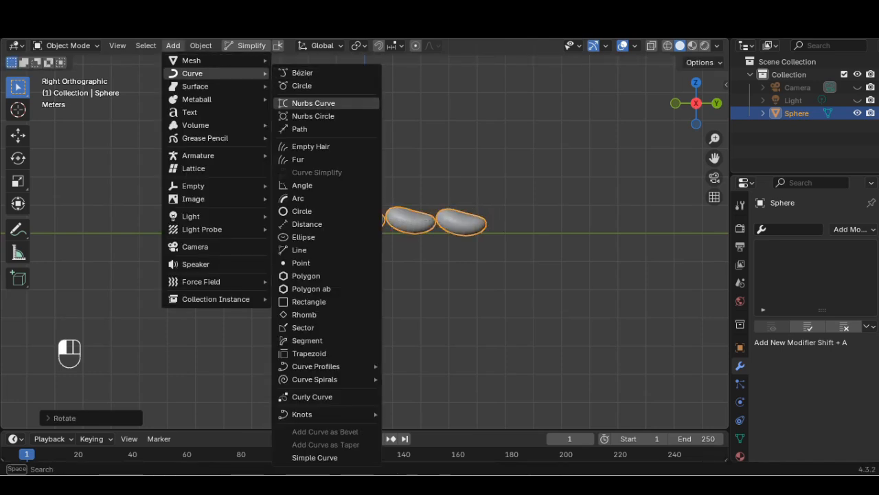
left_click(296, 128)
left_click(696, 82)
key("r")
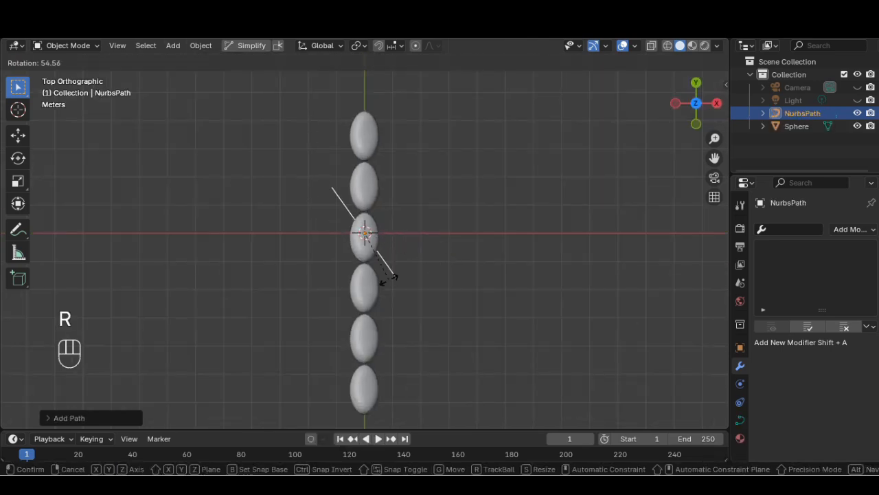
left_click(356, 291)
Scale the path uniformly to about 3.4 so it extends beyond both ends of the bean row.
left_click(716, 103)
left_click(739, 347)
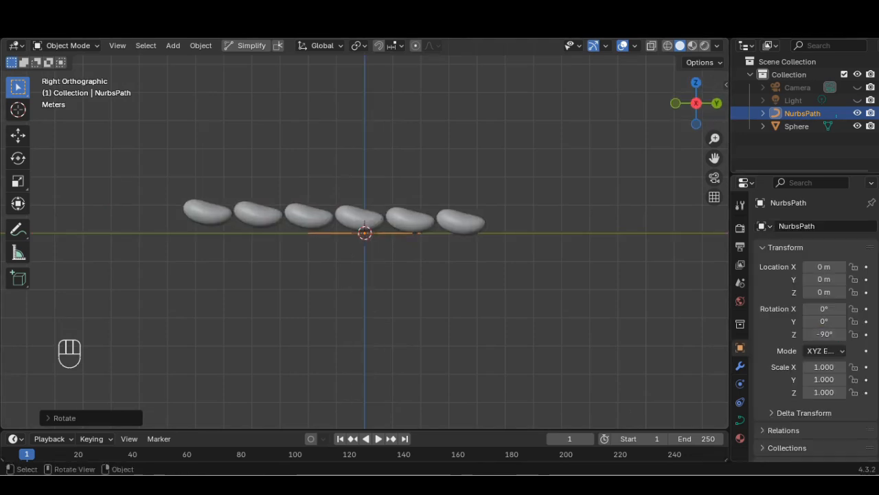
key("s")
left_click(428, 271)
Bend the path into a rising curve by lowering its -Y end point outward and raising its +Y end point.
key("Tab")
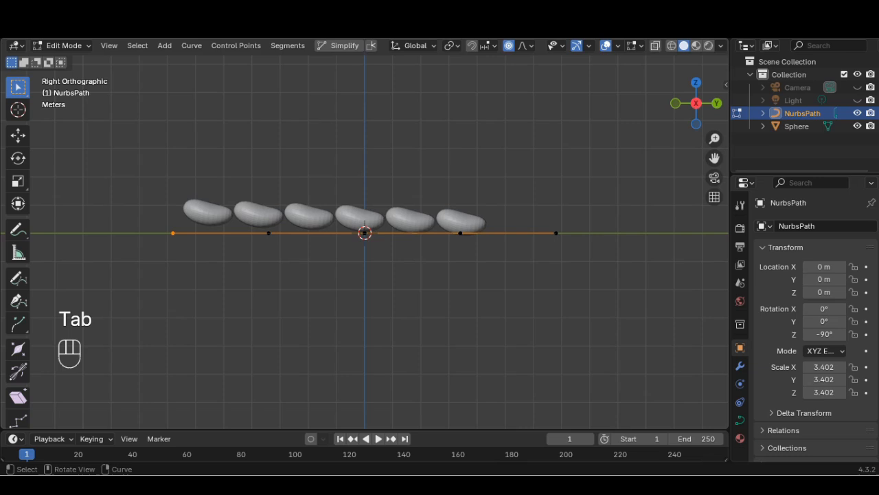
key("g")
left_click(125, 282)
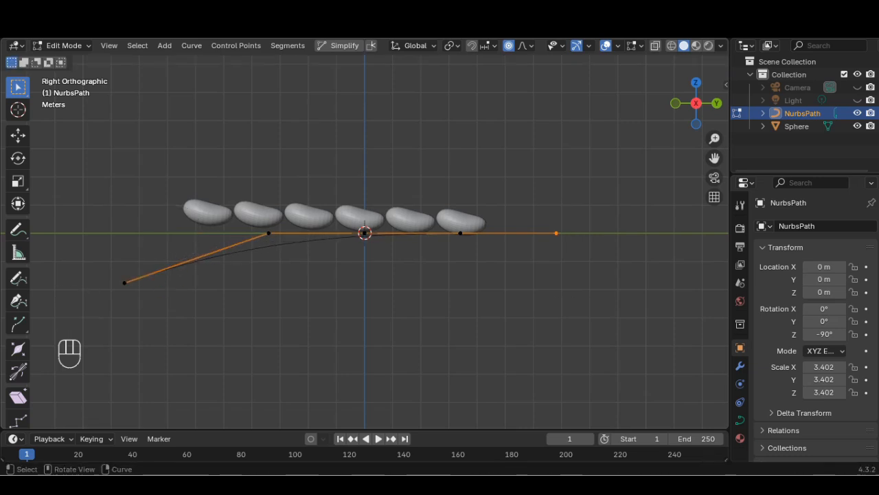
key("g")
left_click(561, 149)
key("Tab")
key("Tab")
key("Tab")
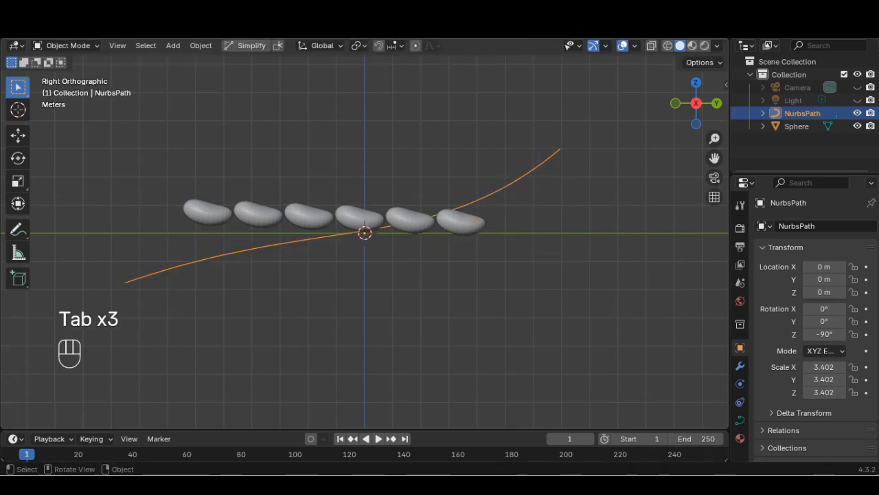
Add a Curve modifier targeting NurbsPath to the bean row and move the row in -Y onto the path.
left_click(462, 222)
left_click(740, 366)
left_click(847, 229)
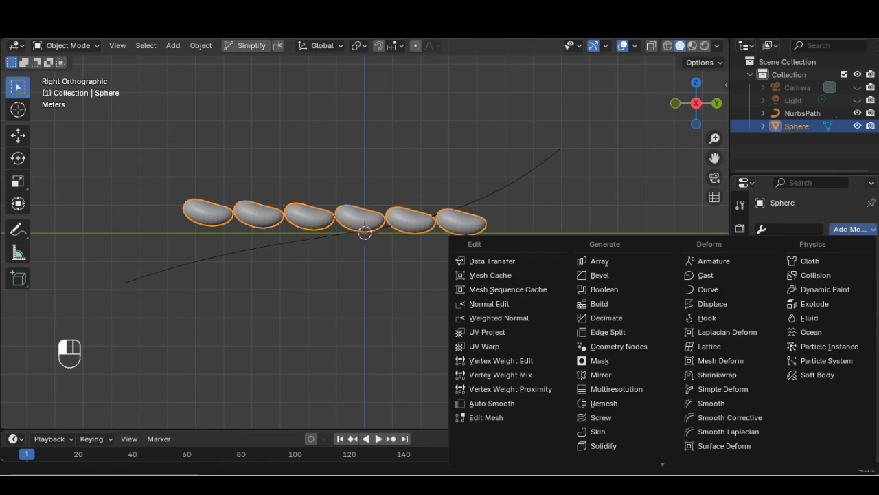
left_click(701, 290)
left_click(783, 401)
left_click(693, 266)
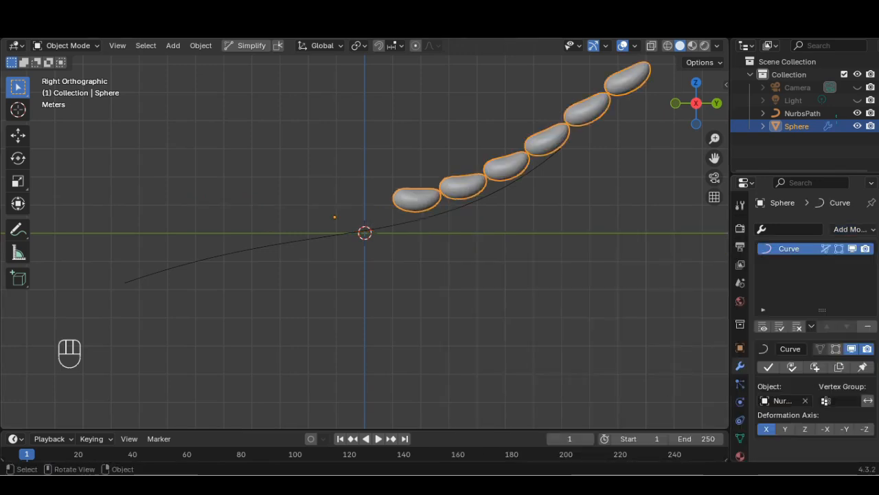
key("g")
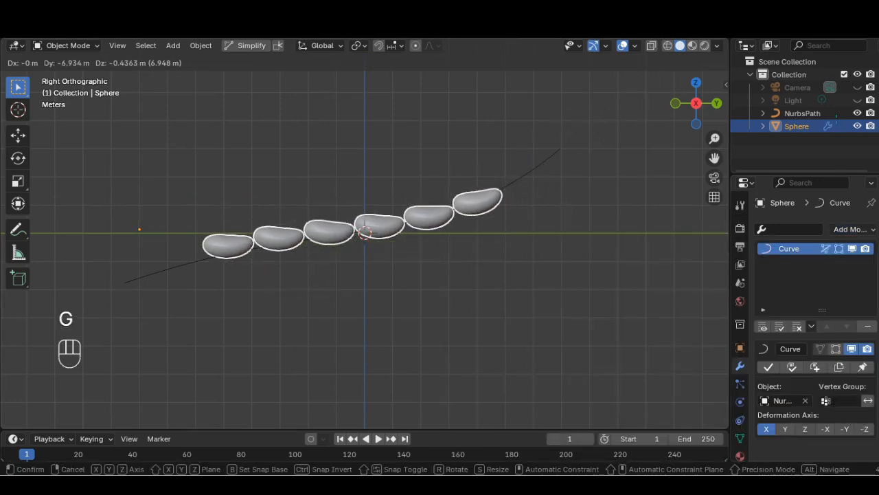
left_click(516, 200)
Scale the path down uniformly to roughly half its size and reselect the bean row.
left_click(534, 170)
key("s")
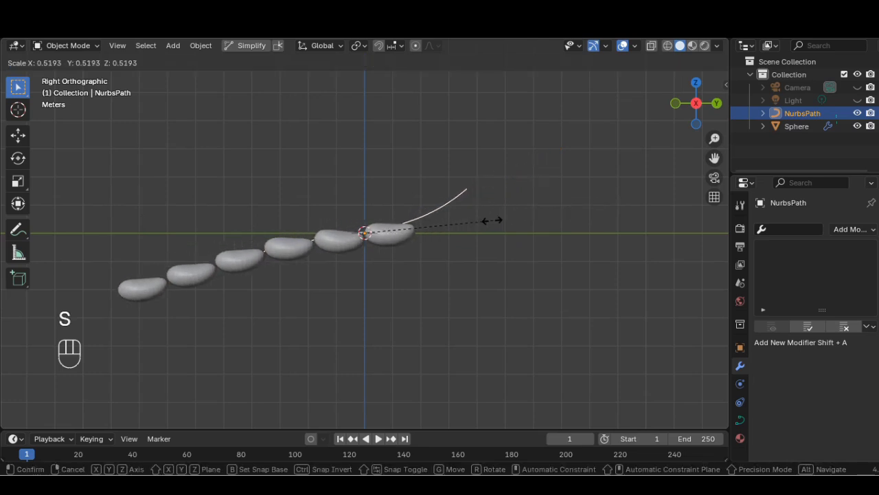
left_click(474, 231)
left_click(395, 227)
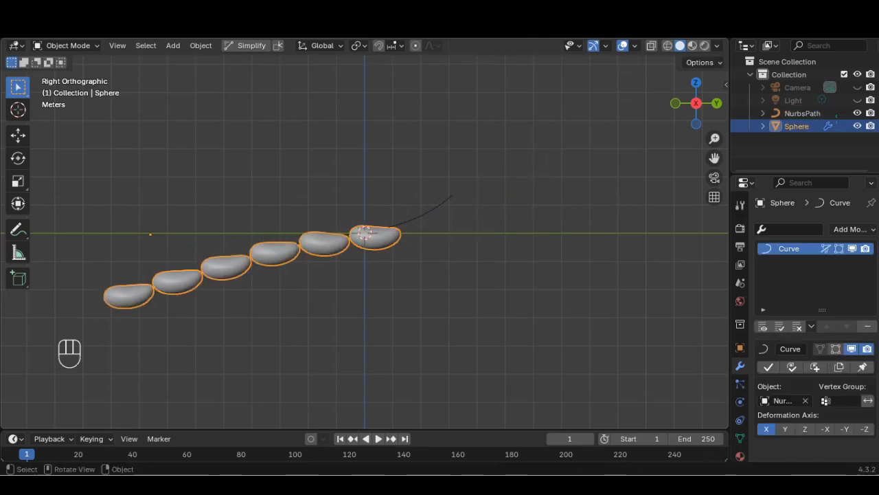
Move the bean row in +Y and slightly up so it follows the path to its +Y end.
key("r")
key("Escape")
key("g")
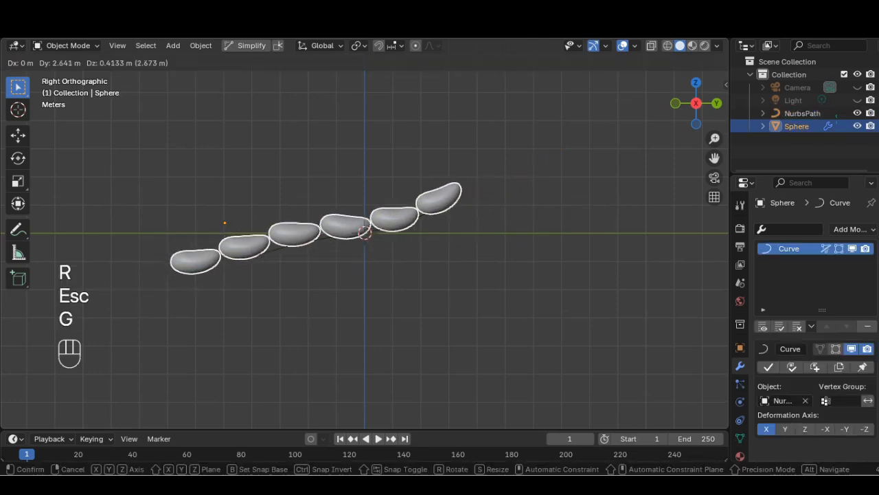
left_click(486, 177)
Bend the path more by moving its -Y end point inward and down and its +Y end point upward.
left_click(288, 244)
key("Tab")
left_click(257, 256)
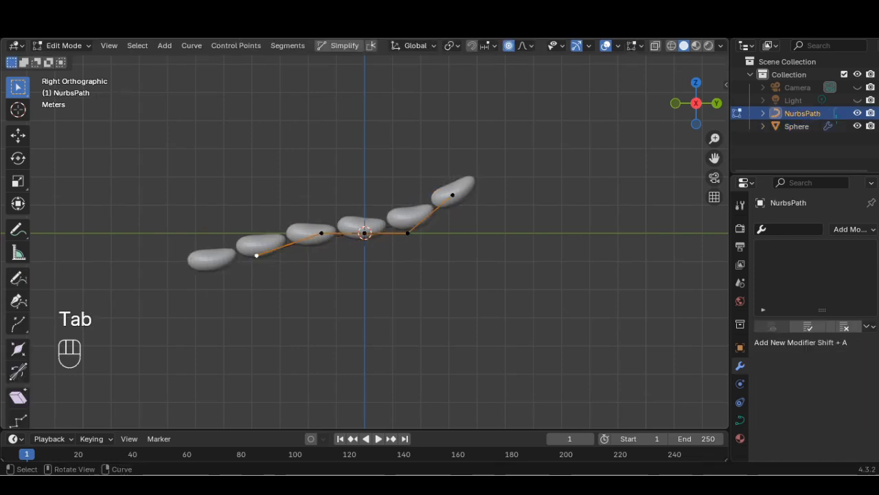
key("g")
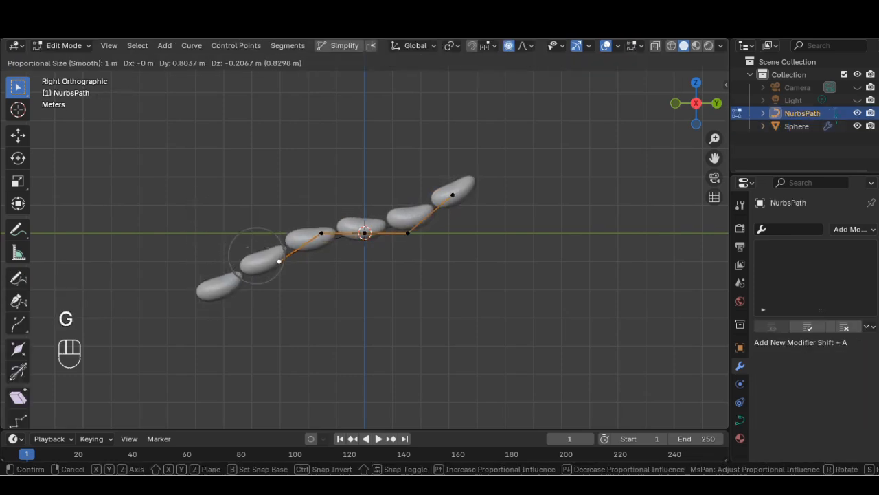
left_click(279, 260)
key("g")
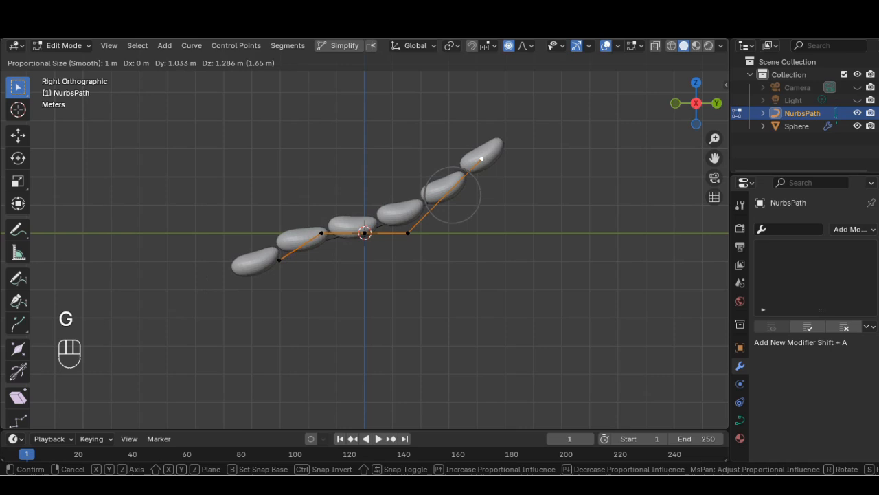
left_click(470, 153)
key("Tab")
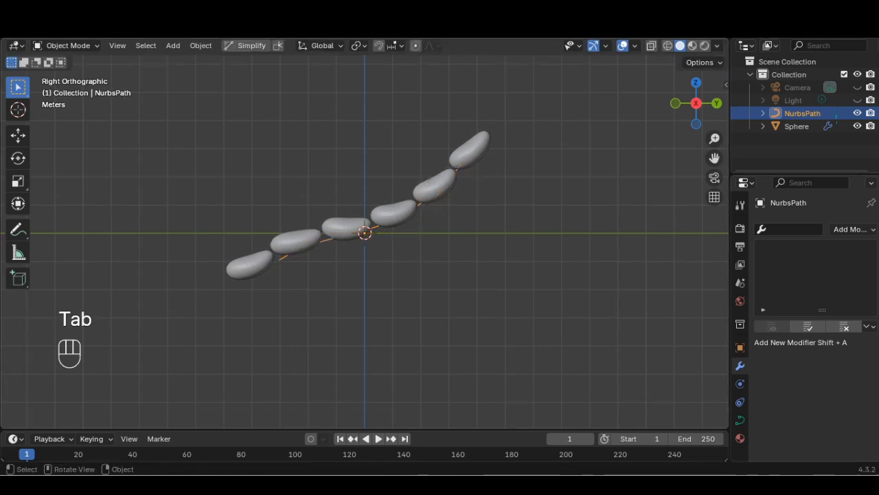
Apply the Curve modifier on the bean row and delete the NurbsPath object.
left_click(428, 183)
left_click(769, 367)
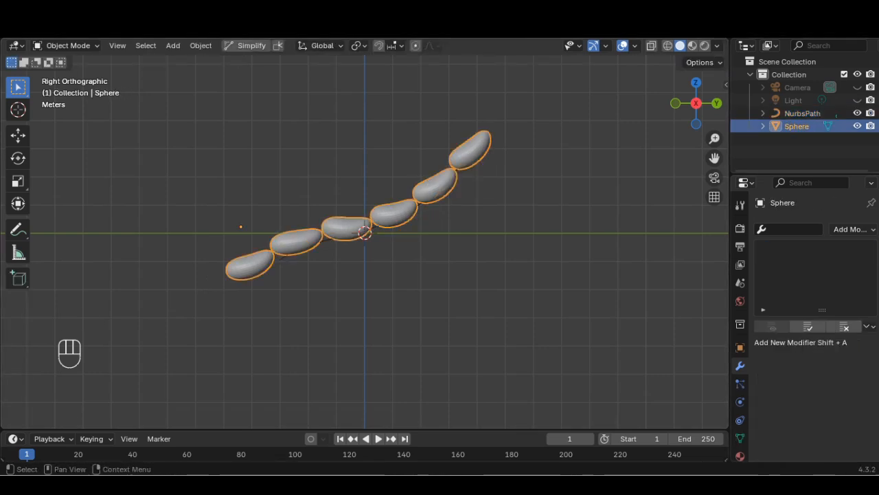
left_click(802, 114)
key("Delete")
key("Delete")
Rotate the bean row to lie roughly horizontal and set its origin to its geometry.
left_click(438, 186)
key("r")
left_click(551, 267)
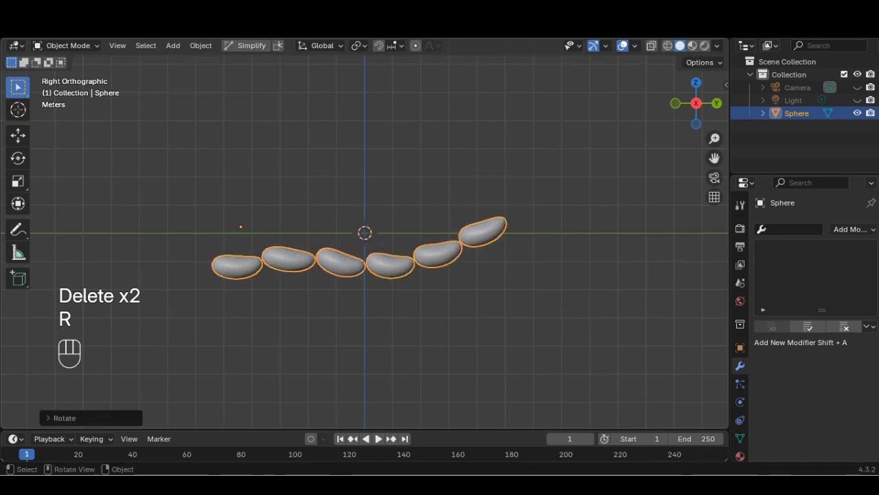
right_click(395, 254)
mouse_move(397, 267)
left_click(474, 266)
Move the bean row above the world origin, centre it on the Z axis, and tilt it slightly down toward +Y.
key("g")
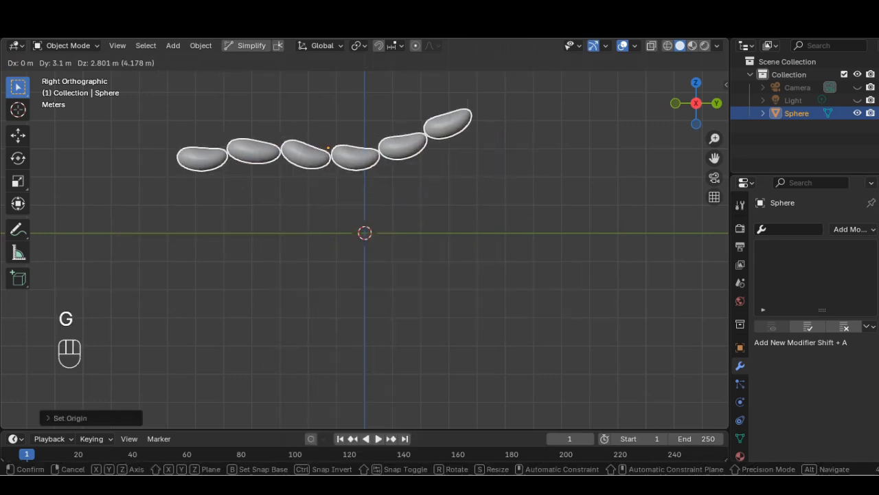
left_click(565, 167)
key("r")
left_click(564, 165)
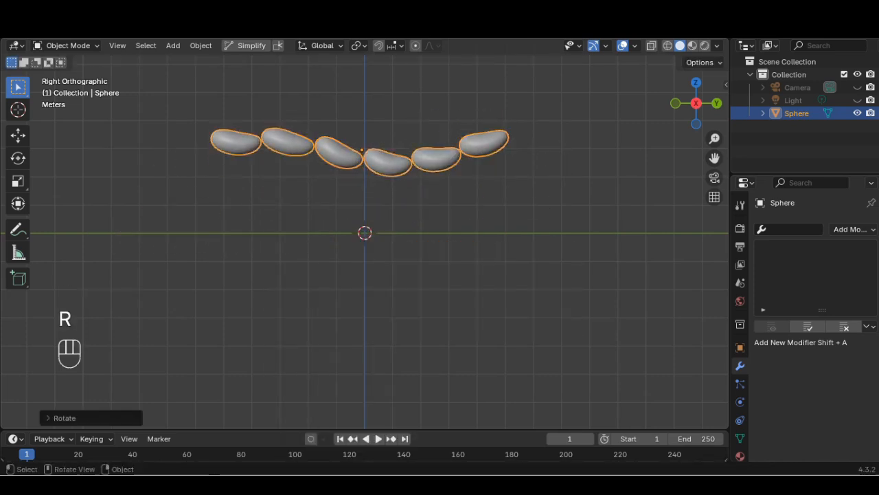
Add a cube mesh and flatten it along Z to a little over half its height.
left_click(173, 45)
mouse_move(199, 61)
left_click(303, 76)
key("s")
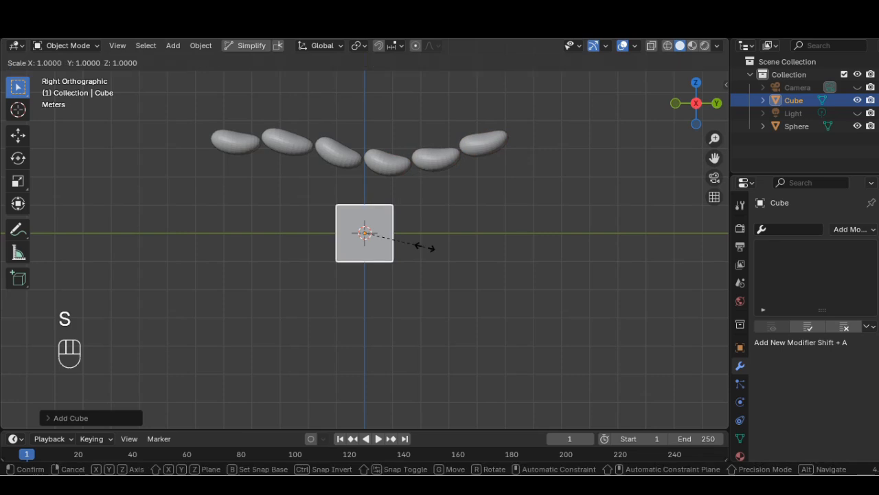
key("z")
left_click(397, 241)
Stretch the cube along Y well past both ends of the bean row and narrow it along X to just wider than the beans.
key("s")
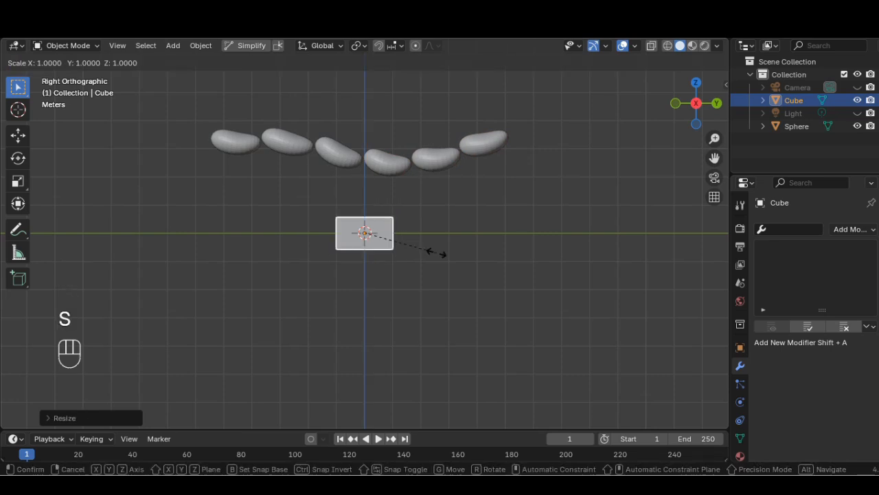
key("y")
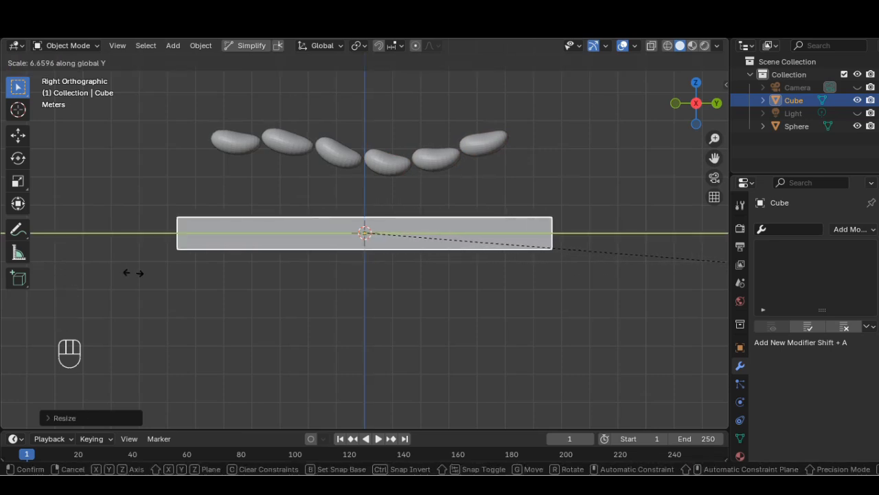
left_click(132, 272)
key("s")
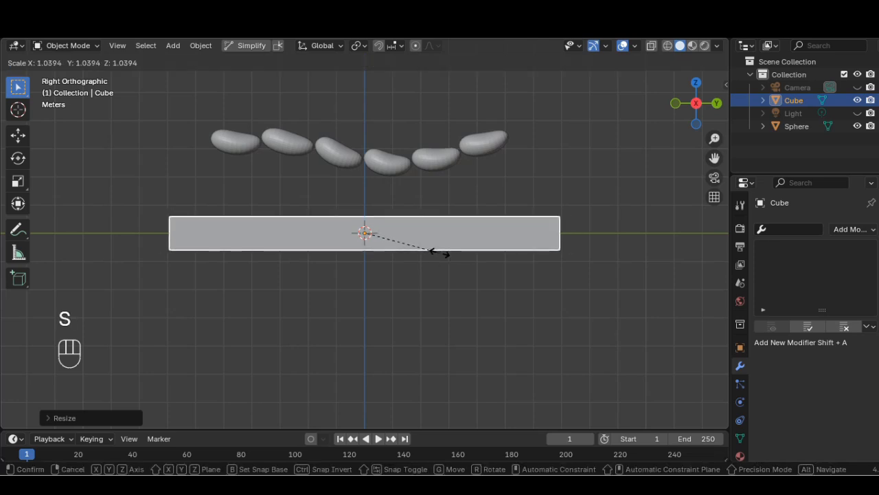
key("y")
left_click(440, 254)
left_click(696, 82)
key("s")
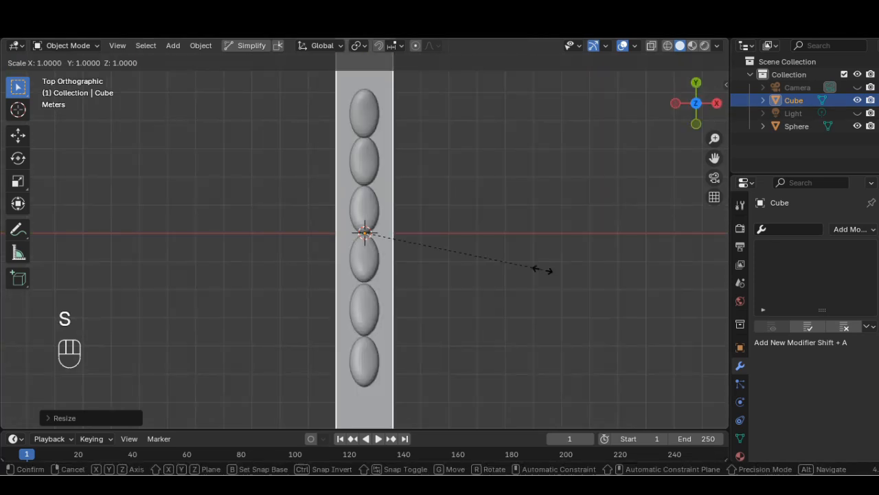
key("x")
left_click(491, 265)
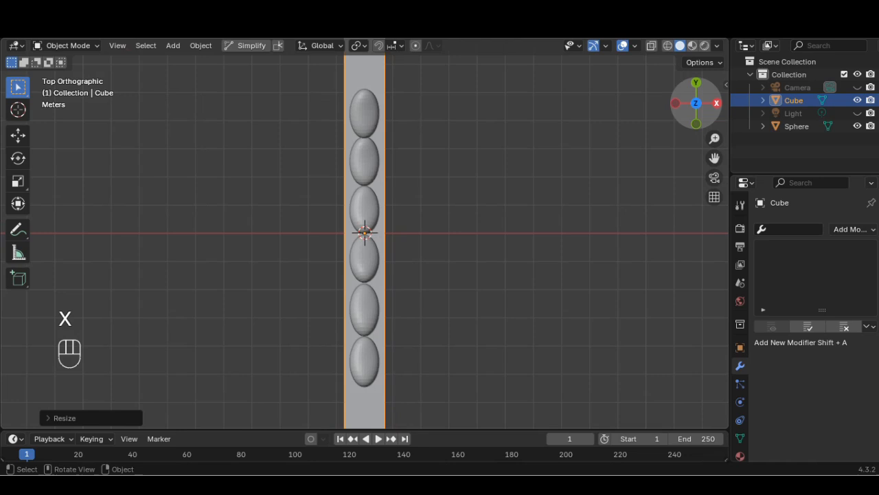
Cut two edge loops across the stretched cube's length, one toward its -Y end and one toward its +Y end.
left_click(716, 103)
scroll(364, 233, "up", 1)
key("Tab")
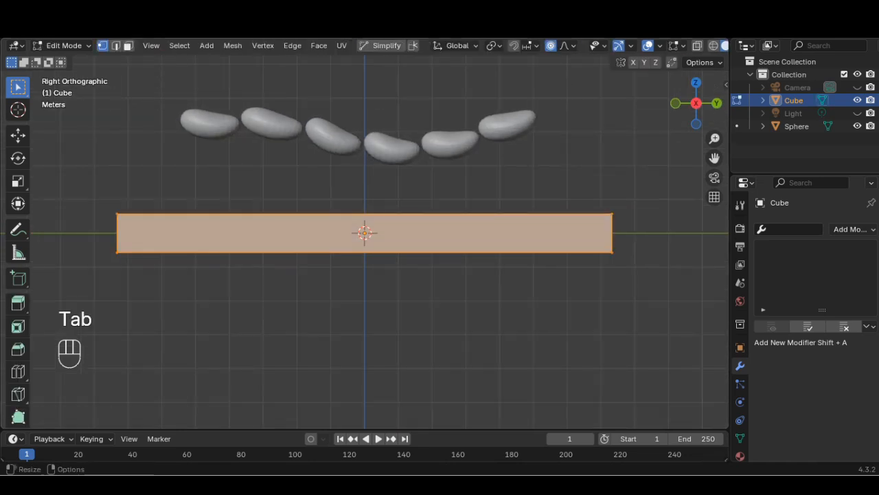
key("ctrl+r")
left_click(364, 233)
left_click(75, 233)
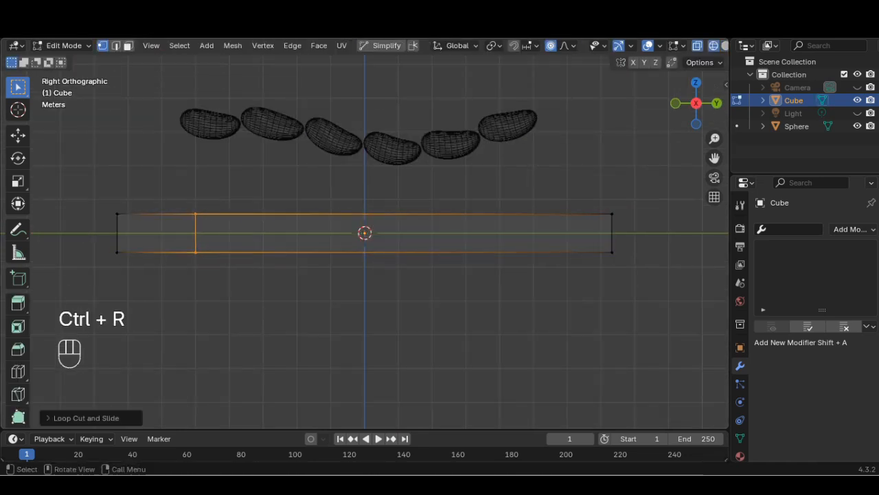
key("ctrl+r")
left_click(546, 245)
left_click(636, 249)
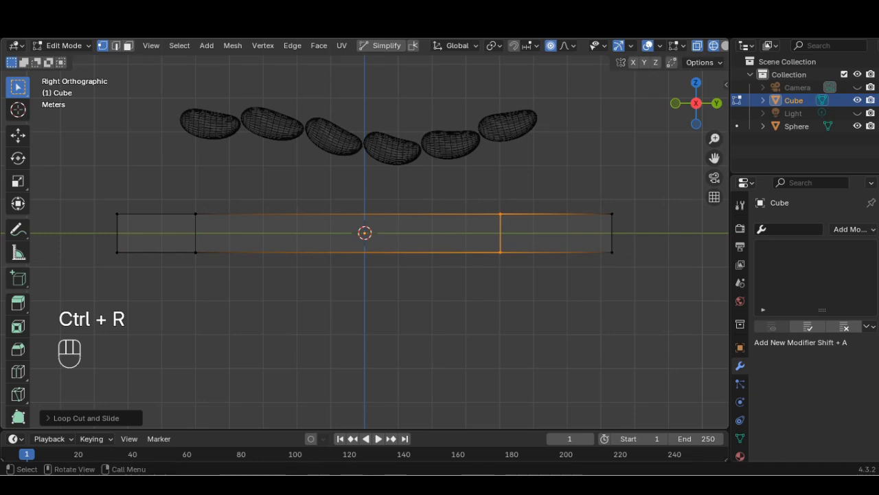
Taper the stretched cube by scaling both end faces down to about a third of their size.
left_click_drag(592, 198, 646, 295)
key("s")
left_click(624, 260)
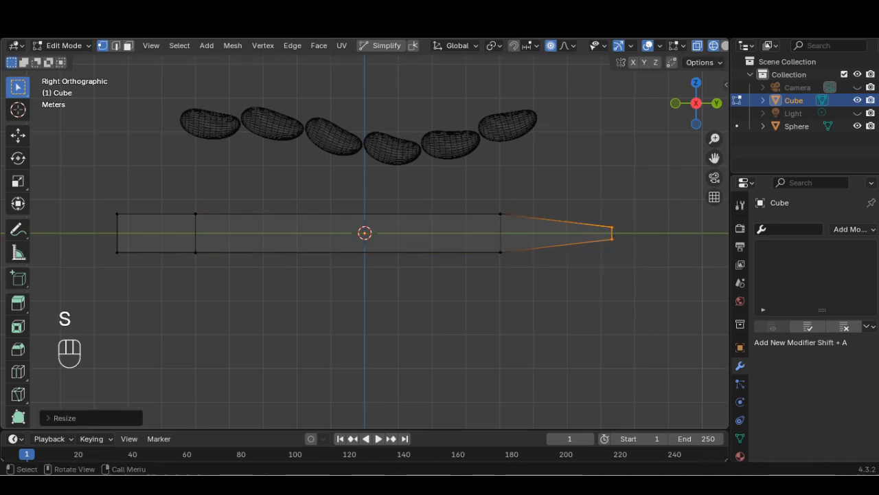
left_click_drag(92, 204, 125, 273)
key("s")
left_click(196, 337)
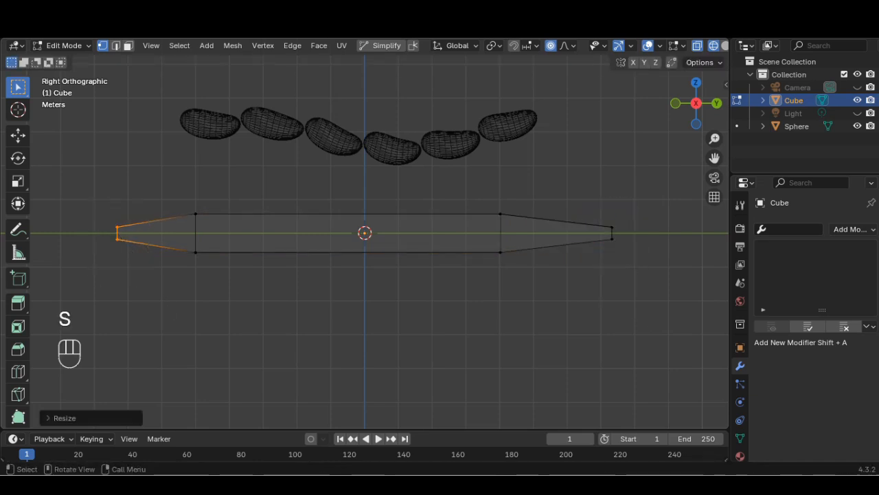
Shape the bar into a zigzag by moving the -Y edge loop up and the +Y edge loop down along Z.
left_click_drag(188, 198, 226, 299)
key("g")
key("z")
left_click(226, 258)
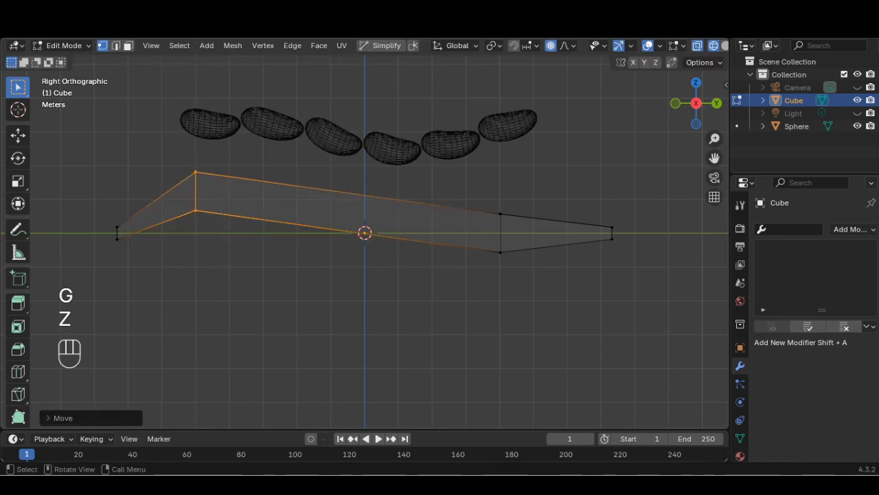
left_click_drag(480, 193, 520, 309)
key("g")
key("z")
left_click(519, 356)
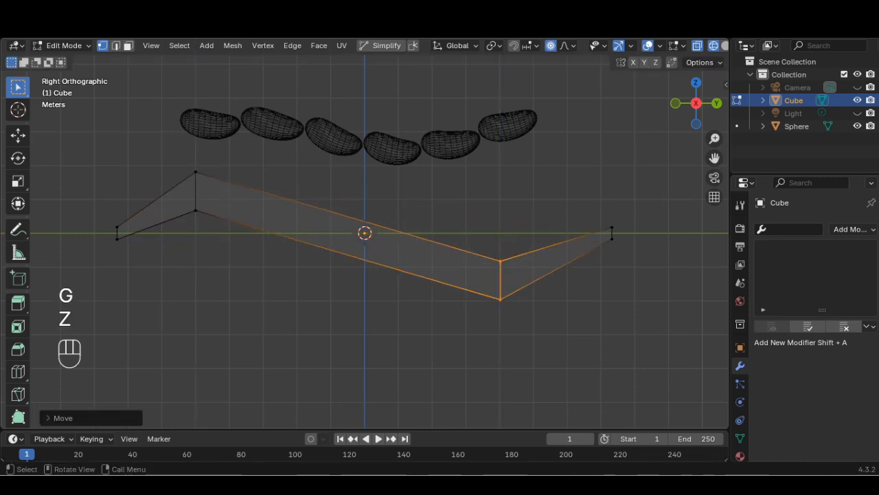
Bevel both bent edge loops with 14 segments, using offsets of about 1.37 m on the -Y loop and 1.57 m on the +Y loop.
left_click_drag(182, 165, 224, 235)
key("ctrl+b")
scroll(455, 357, "up", 2)
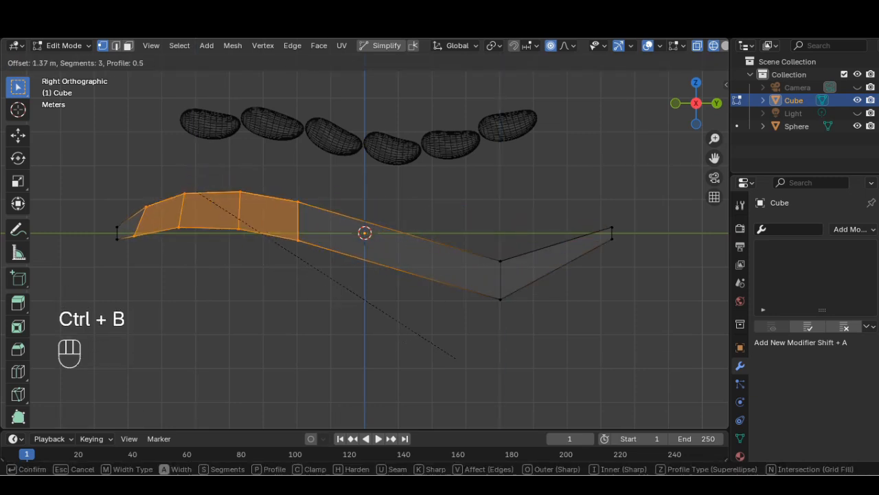
scroll(455, 357, "up", 4)
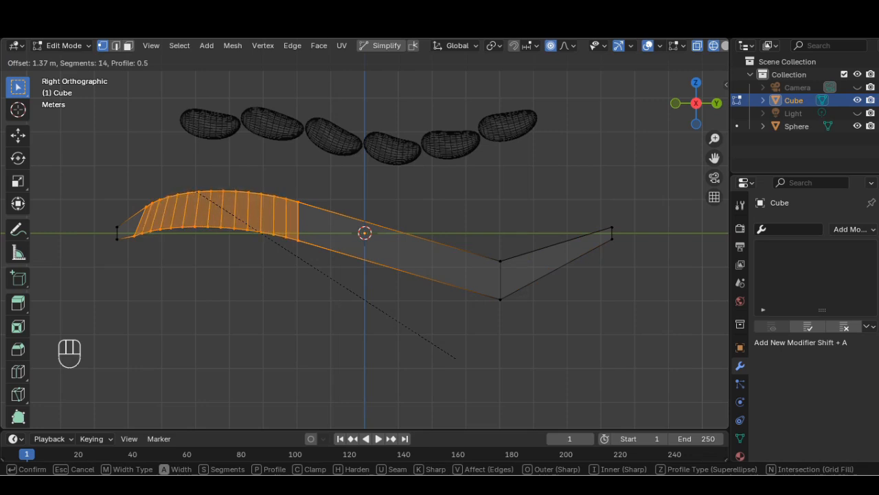
left_click(455, 357)
left_click_drag(476, 234, 527, 326)
key("ctrl+b")
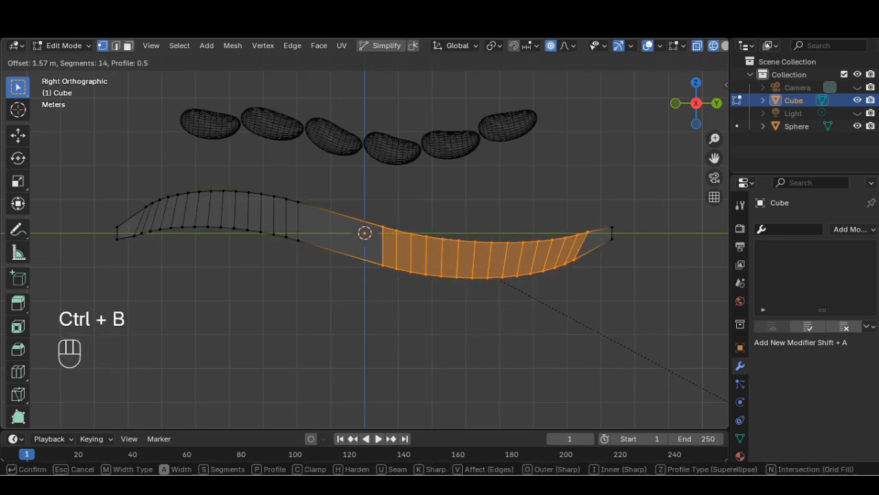
left_click(727, 401)
Add six evenly spaced loop cuts across the pod's straight middle section between the two bevels.
key("ctrl+r")
scroll(337, 224, "up", 5)
left_click(337, 224)
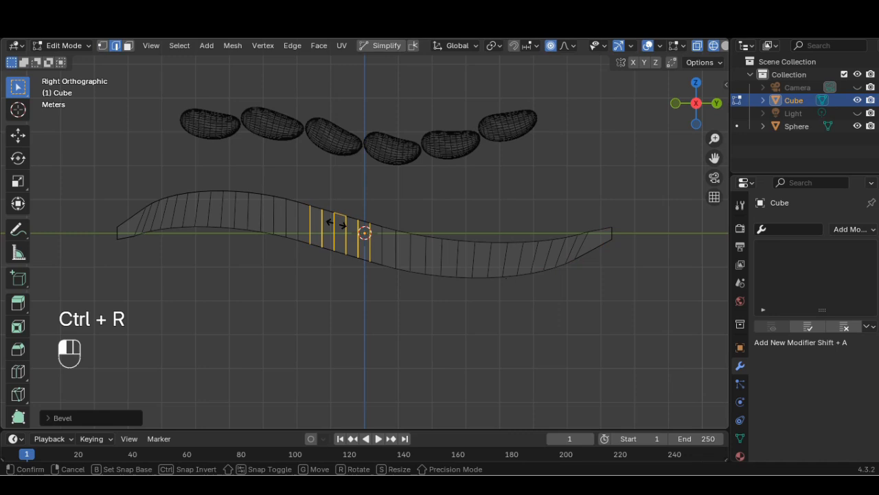
left_click(336, 224)
left_click(335, 309)
Shrink both end faces of the pod, shifting the +Y end slightly up and the -Y end slightly down, and return to Object Mode.
key("s")
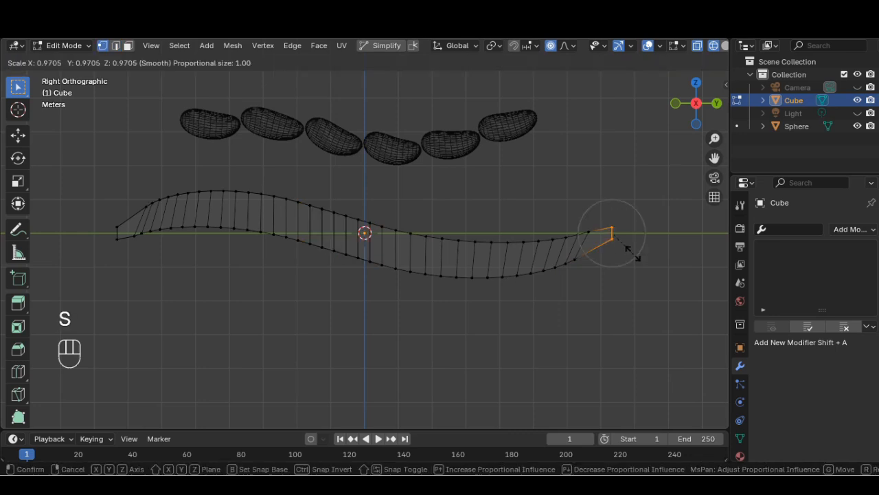
left_click(622, 241)
key("g")
left_click(622, 238)
left_click_drag(96, 210, 126, 256)
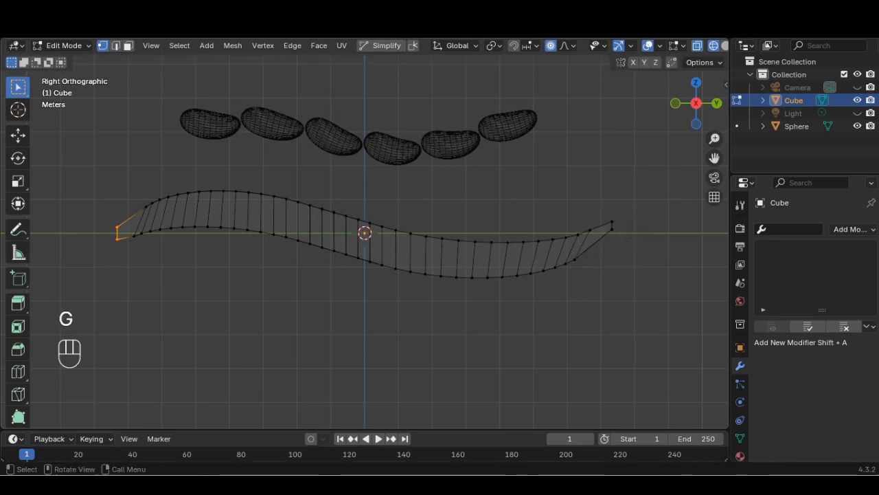
key("g")
left_click(162, 300)
key("s")
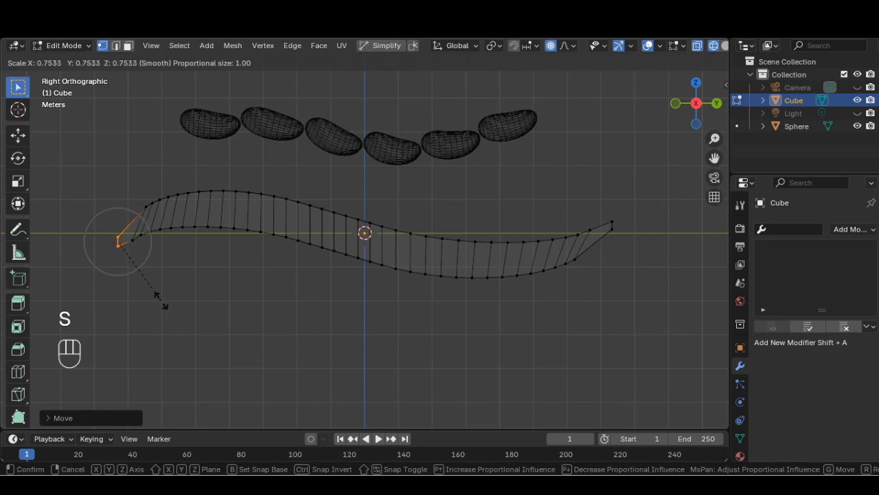
left_click(151, 294)
key("Tab")
Lower the bean row along Z onto the curved pod.
left_click(272, 127)
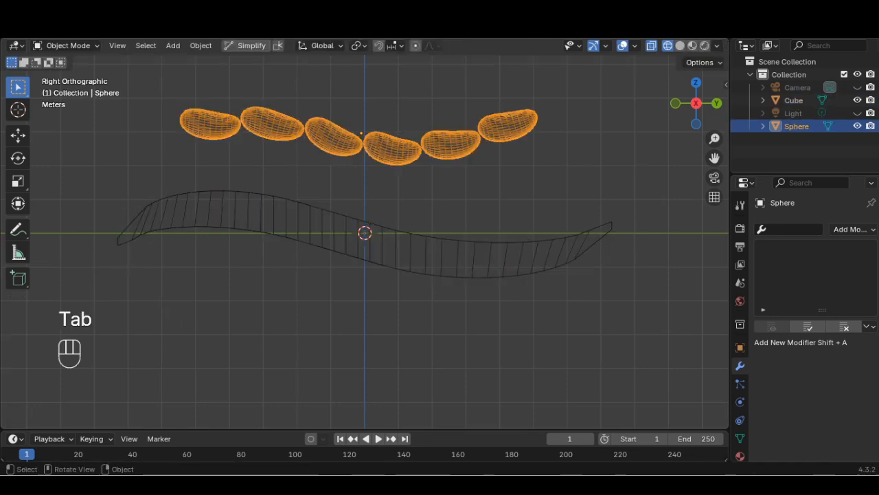
key("g")
key("x")
key("z")
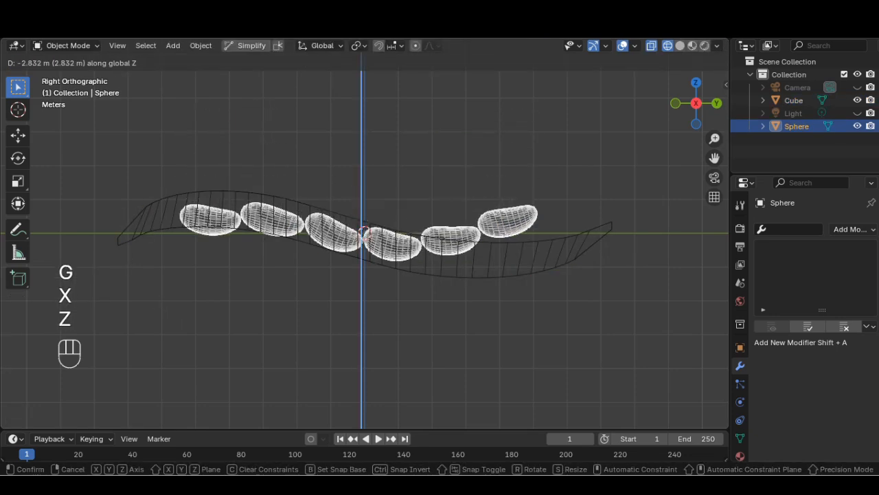
left_click(362, 224)
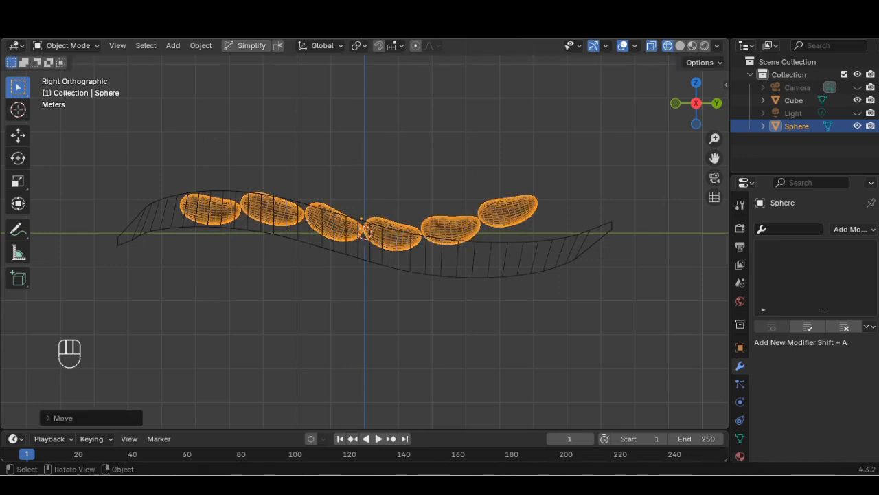
Rotate the bean row down toward +Y and shift it slightly down to match the pod's curve.
key("r")
left_click(363, 227)
key("g")
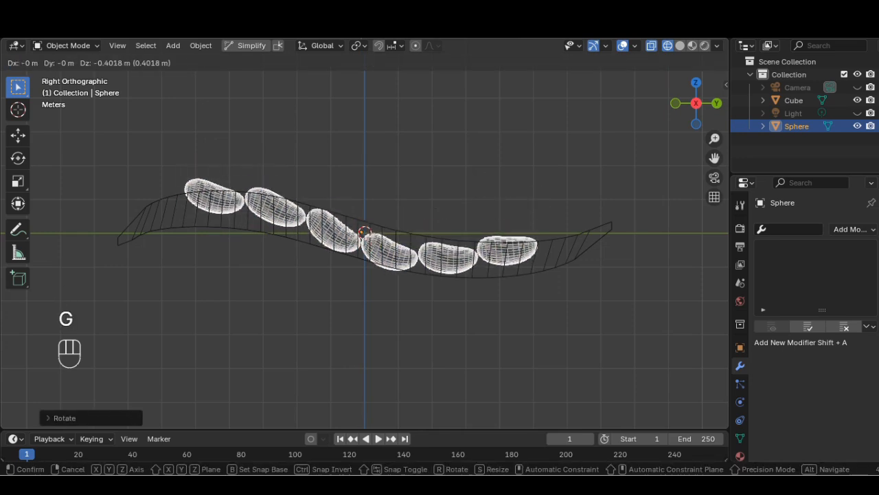
left_click(365, 231)
Rotate the pod slightly so its -Y end rises, and shift it slightly up to line up with the bean row.
left_click(365, 232)
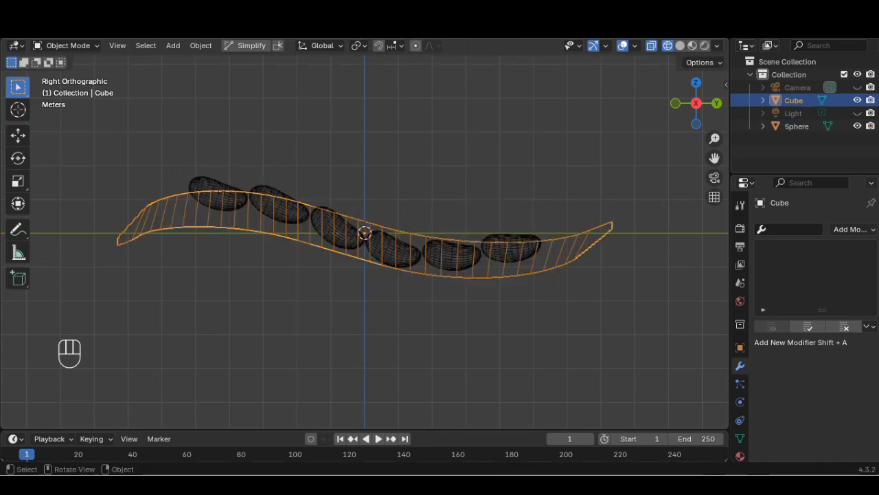
key("r")
left_click(604, 280)
key("g")
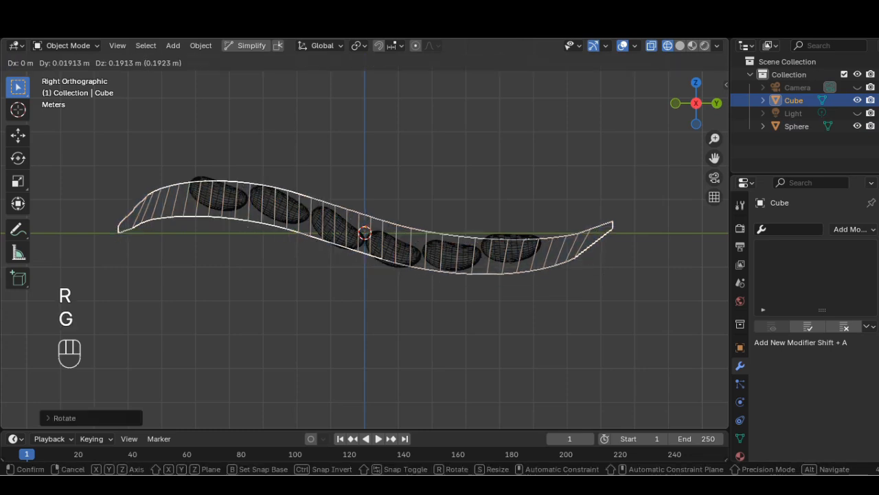
left_click(606, 274)
Shrink the bean row and rotate it slightly so it sits inside the curved pod.
left_click(797, 126)
key("s")
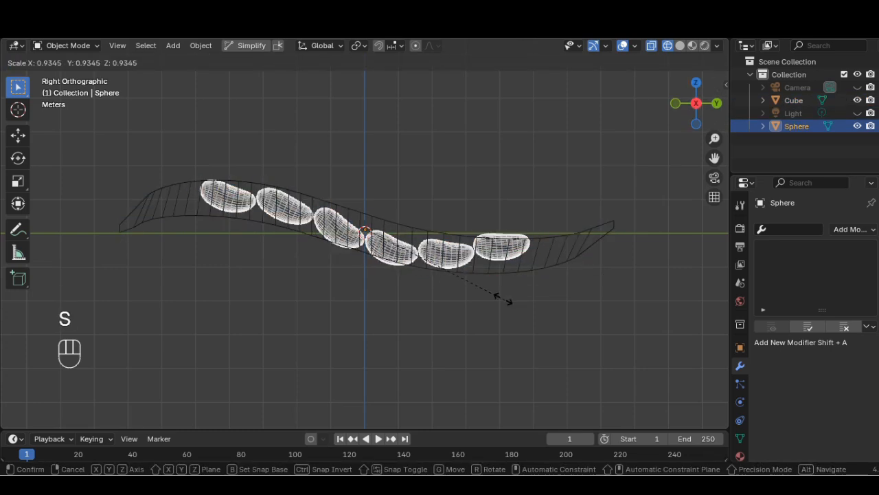
left_click(470, 288)
key("r")
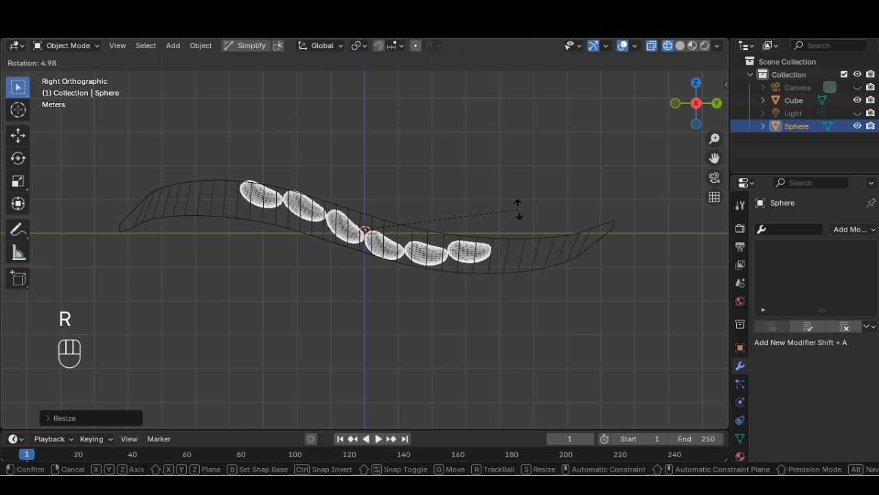
left_click(518, 198)
In Edit Mode, raise and slightly rotate the +Y section of the pod with proportional editing to follow the beans.
left_click(794, 100)
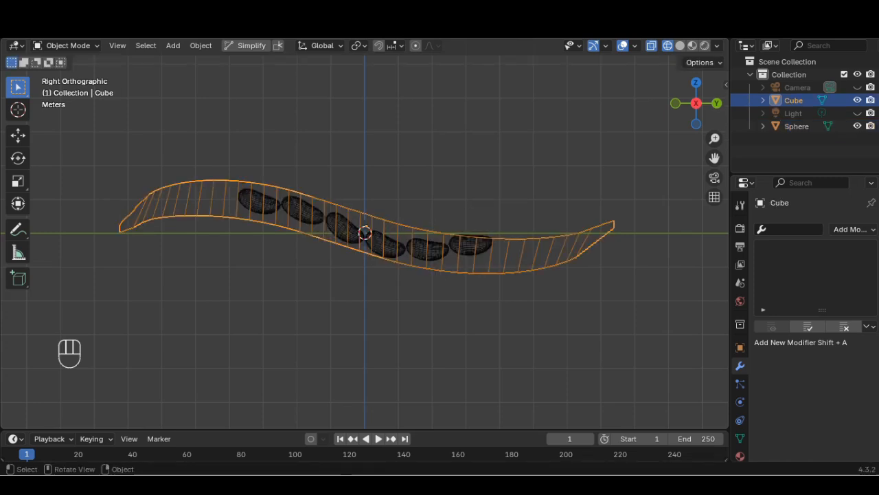
key("Tab")
left_click_drag(430, 196, 614, 320)
key("g")
left_click(653, 219)
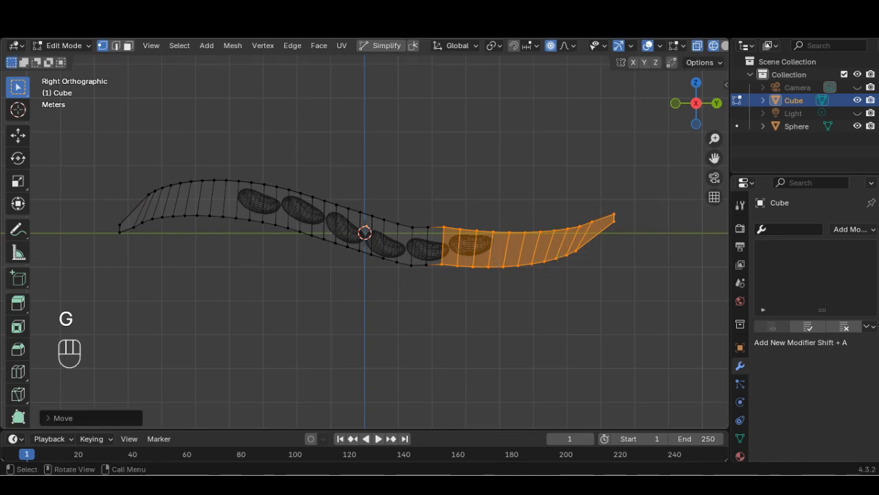
key("r")
left_click(653, 220)
key("g")
left_click(648, 206)
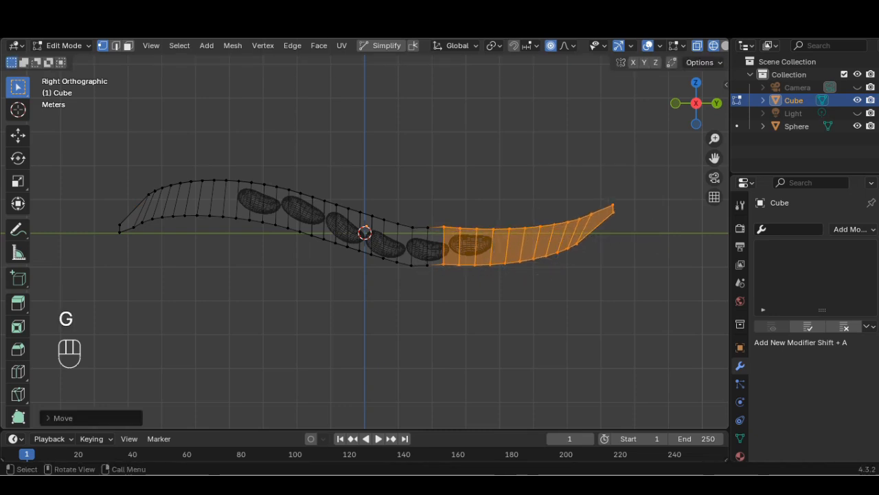
Refine the rotation and height of the selected +Y section so it encloses the last beans, and return to Object Mode.
key("r")
left_click(648, 212)
key("g")
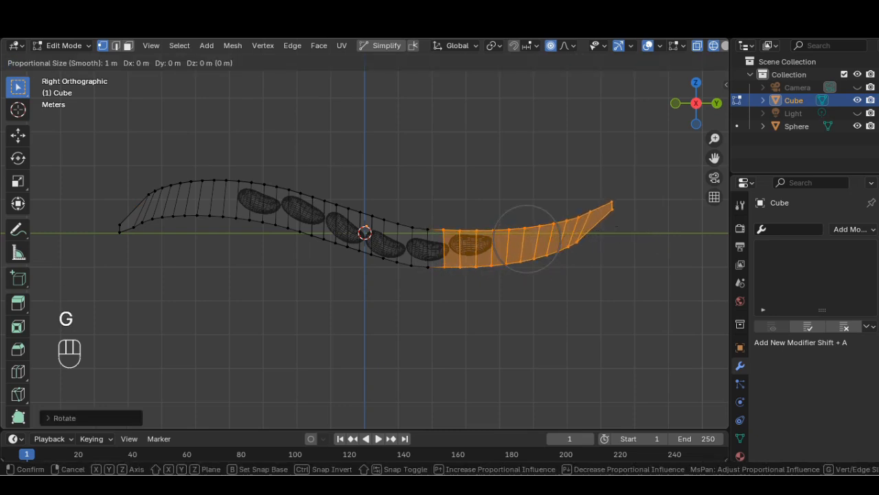
left_click(650, 237)
key("r")
left_click(650, 237)
key("Tab")
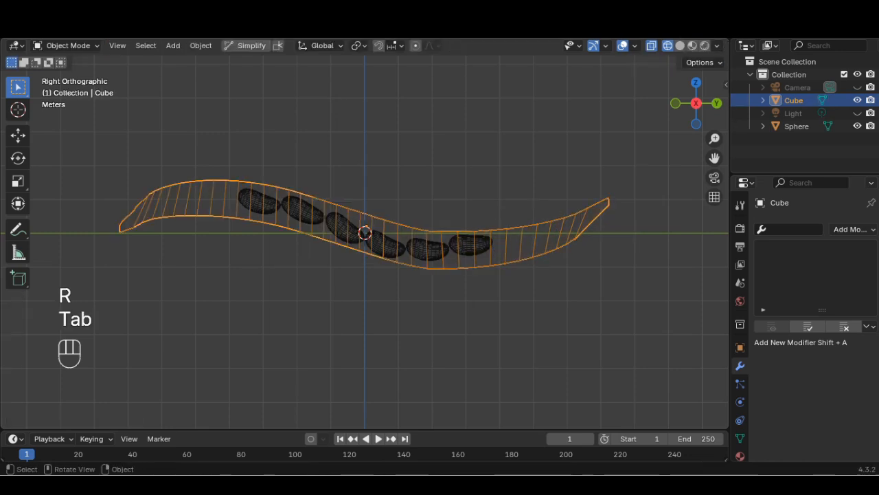
Add a Shrinkwrap modifier to the pod with the bean row (Sphere) as its target.
left_click(491, 235)
left_click(490, 235)
left_click(852, 230)
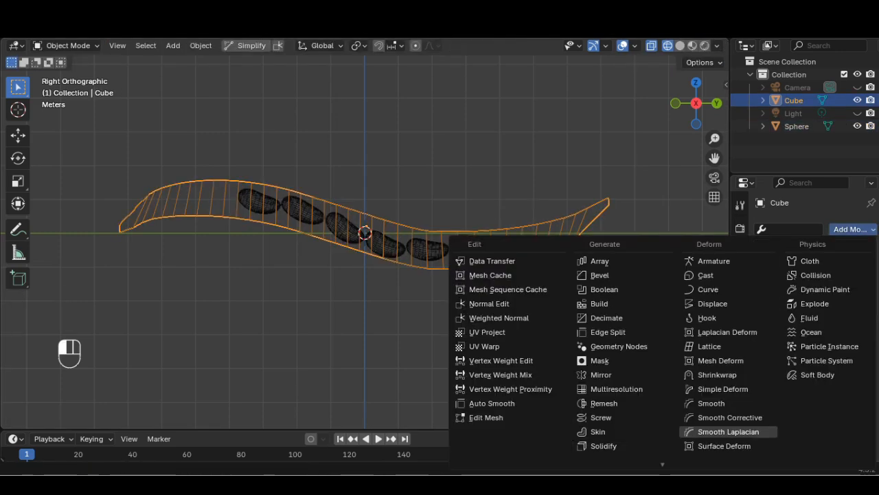
left_click(717, 374)
left_click(783, 401)
left_click(774, 266)
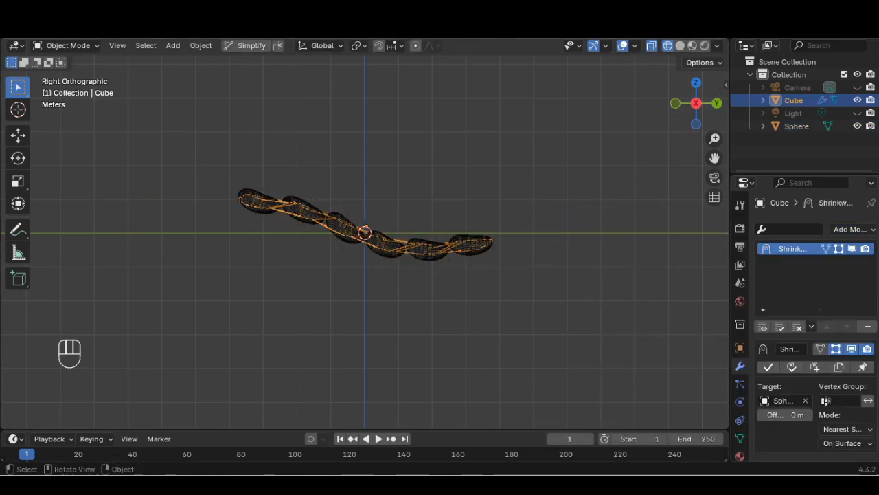
Switch to solid shading and raise the Shrinkwrap offset to 0.93 m, checking the pod from top, side and bottom.
left_click(680, 46)
scroll(365, 234, "up", 5)
left_click_drag(785, 415, 835, 415)
scroll(653, 240, "down", 2)
left_click_drag(697, 104, 694, 105)
left_click(696, 83)
scroll(365, 234, "down", 3)
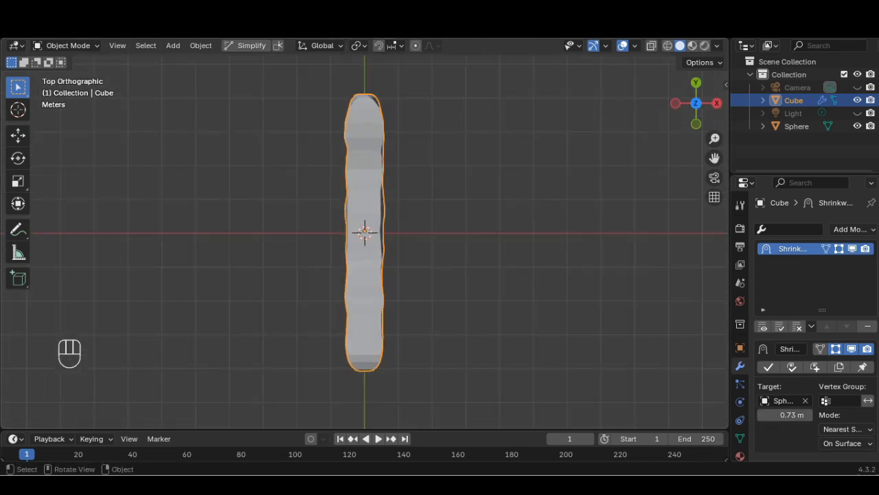
scroll(365, 233, "up", 2)
left_click(716, 103)
scroll(365, 234, "up", 2)
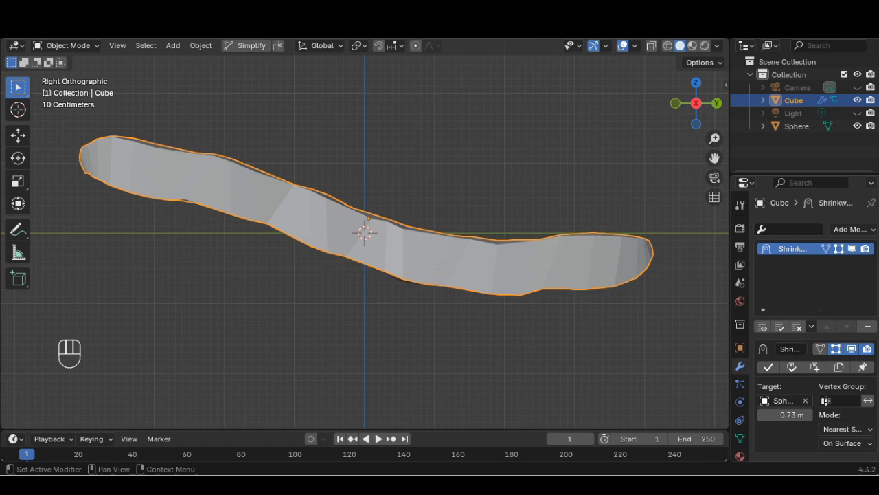
left_click_drag(786, 415, 805, 415)
left_click(716, 103)
left_click(696, 124)
scroll(696, 234, "down", 1)
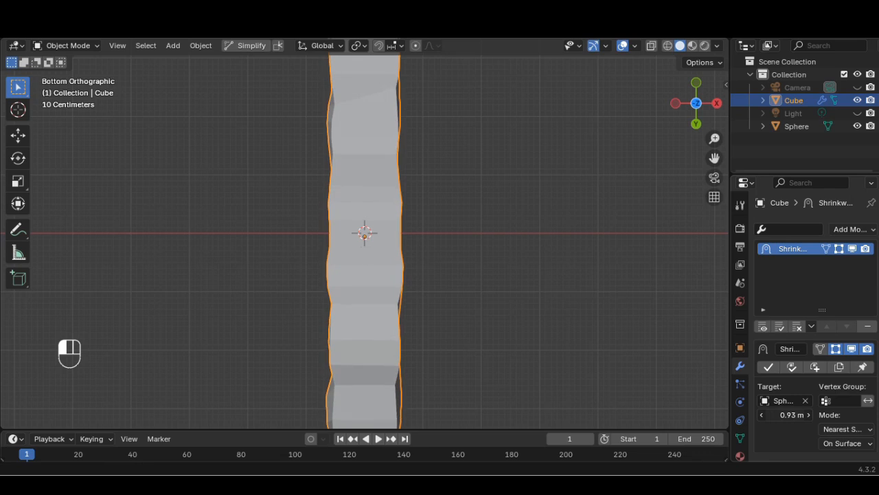
In the wireframe right view, move the pod's two vertex loops just +Y of the origin slightly down in Edit Mode.
left_click(717, 103)
key("shift+z")
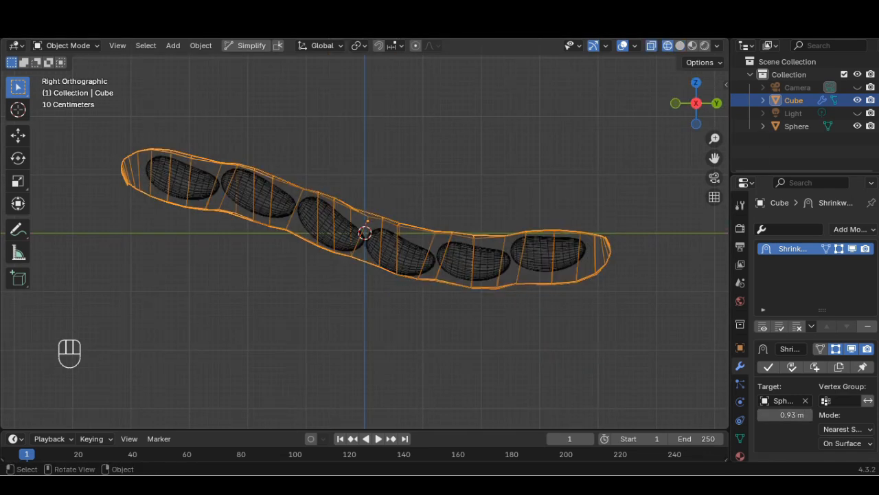
left_click(474, 261)
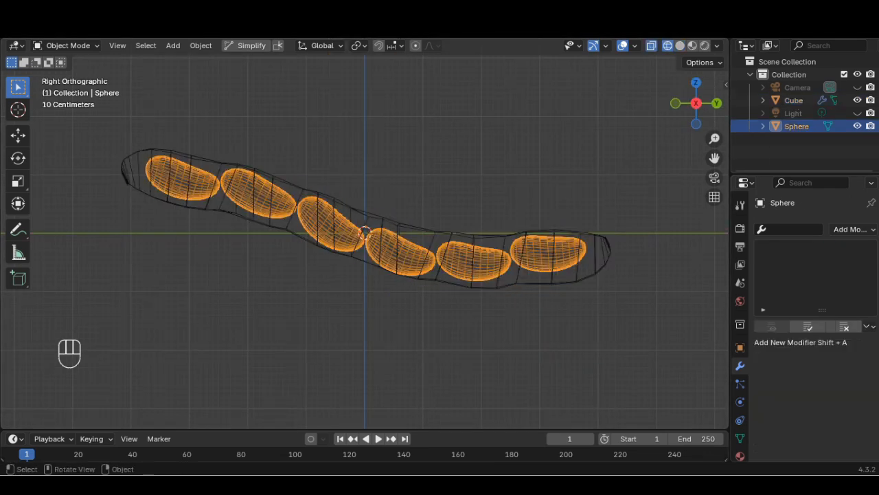
left_click(412, 226)
key("Tab")
left_click(385, 165)
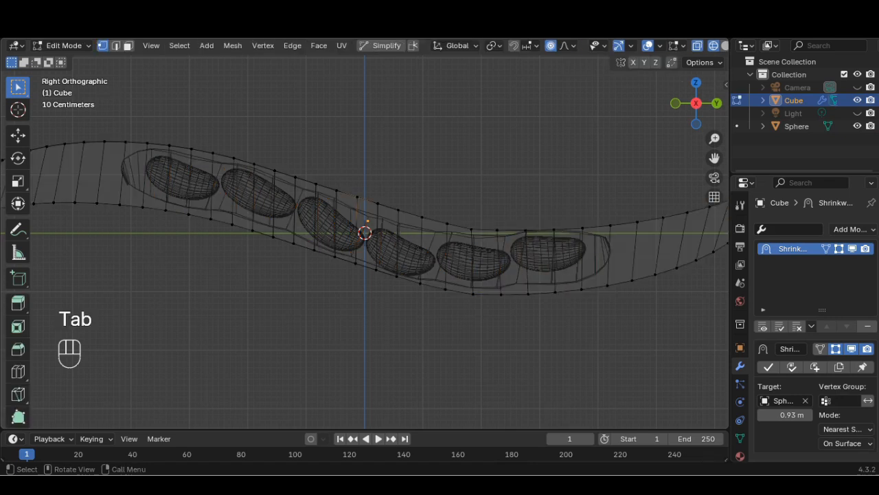
left_click_drag(370, 184, 417, 327)
key("g")
key("Return")
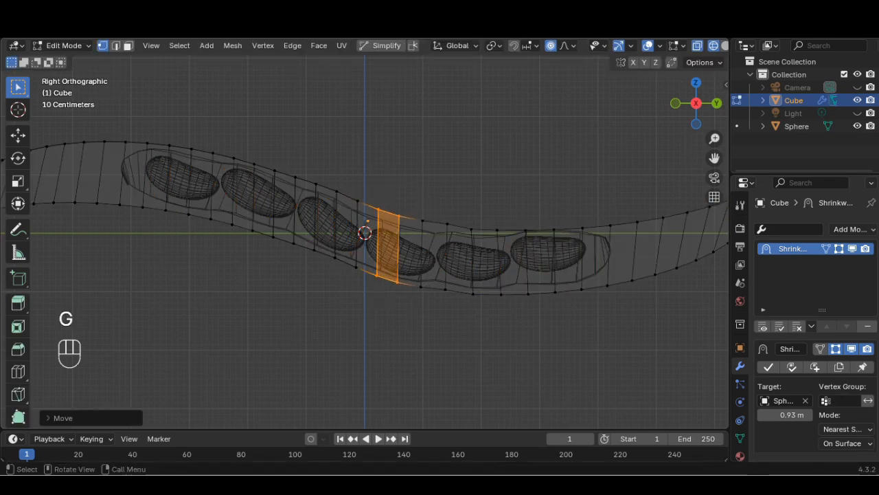
key("Tab")
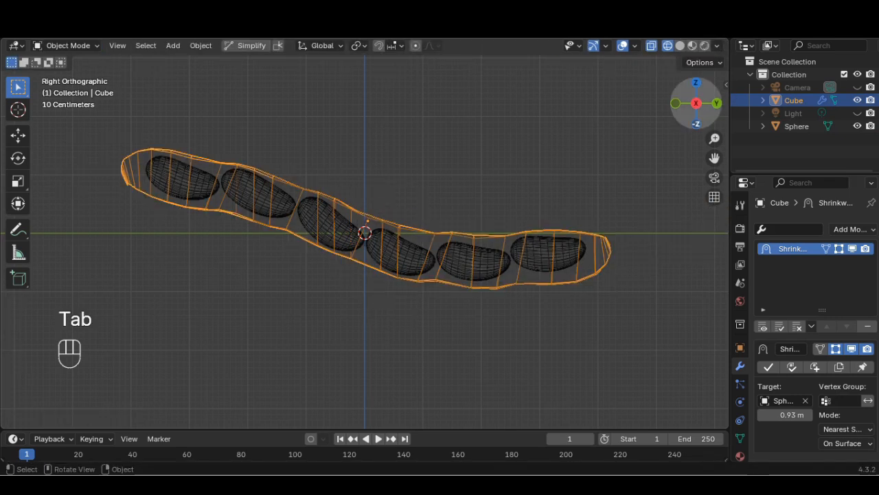
Check the pod in solid shading from the top, and shrink the selected +Y tip in Edit Mode.
left_click(680, 45)
left_click(696, 83)
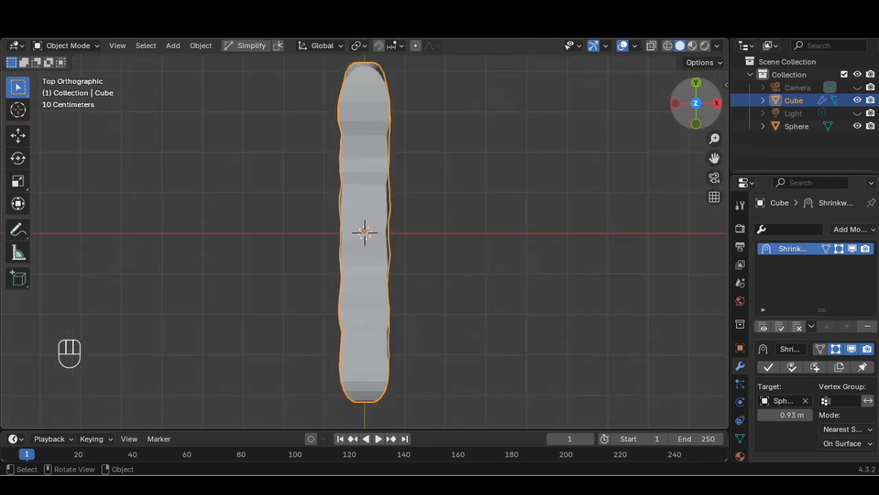
left_click(696, 103)
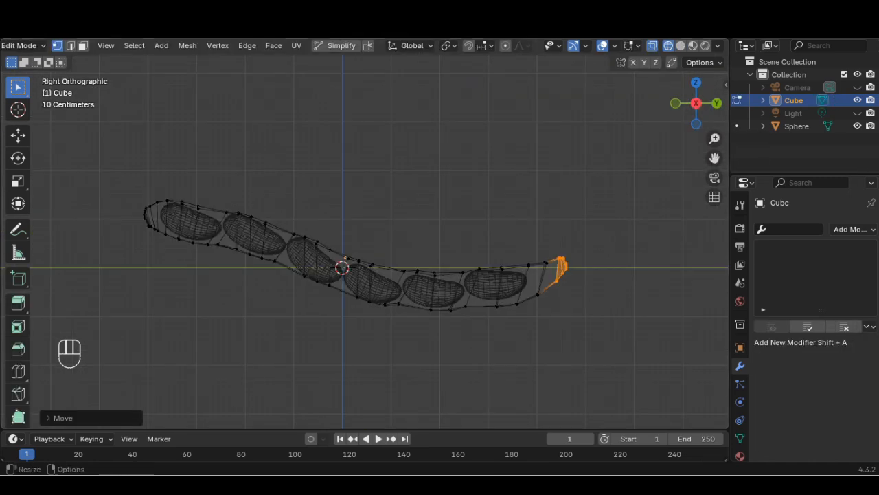
key("s")
left_click(602, 276)
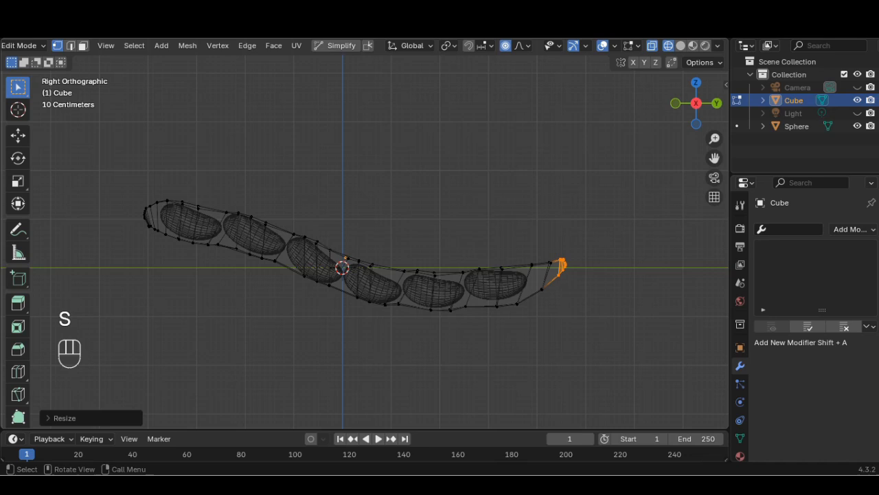
Pull the pod's -Y tip outward and shrink it to a taper with proportional editing, and return to Object Mode.
left_click_drag(130, 204, 153, 234)
key("g")
left_click(141, 230)
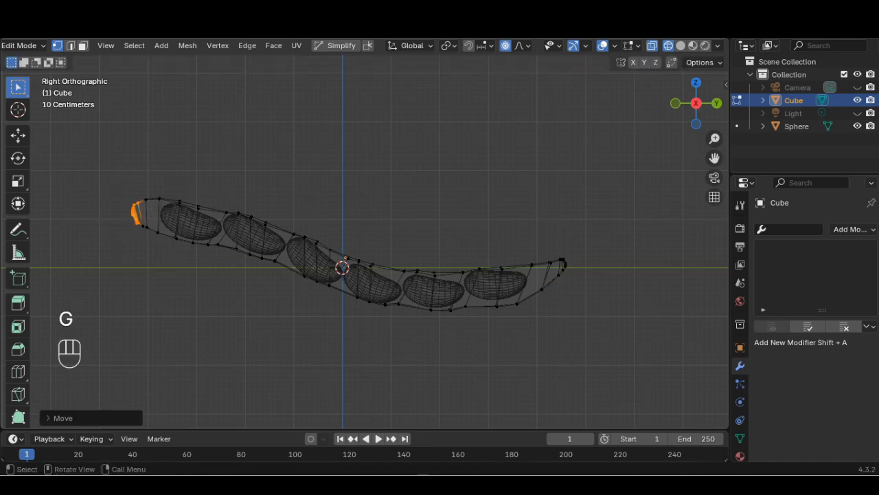
key("s")
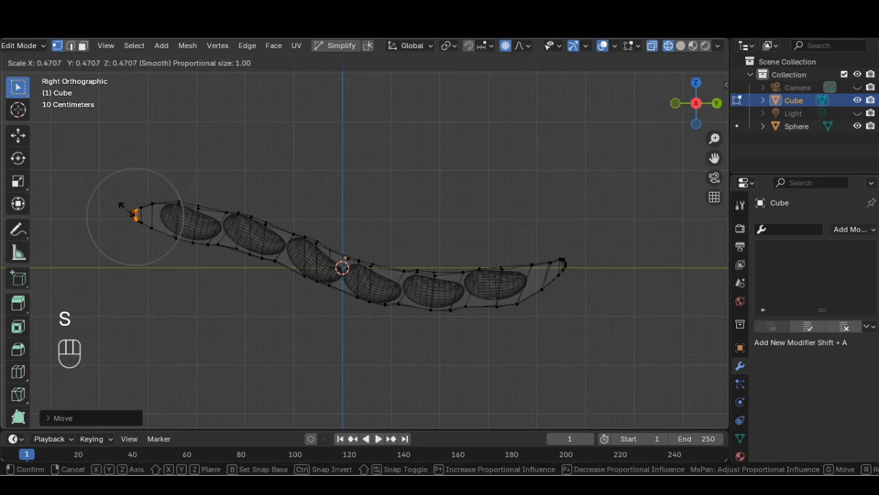
left_click(121, 204)
key("Tab")
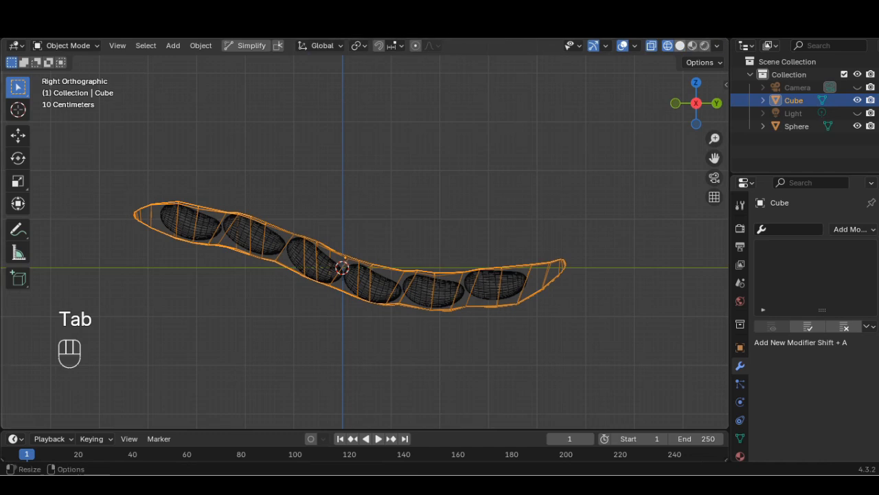
Switch to solid shading, enter Edit Mode with face selection, and select the small end face at the pod's -Y tip.
key("alt+z")
middle_click_drag(412, 274, 344, 302)
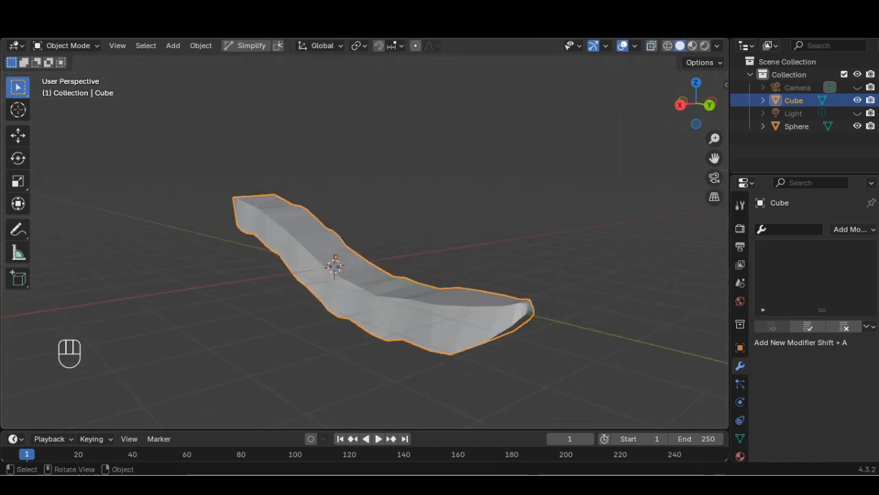
key("Tab")
scroll(365, 234, "up", 1)
key("3")
key("KP_3")
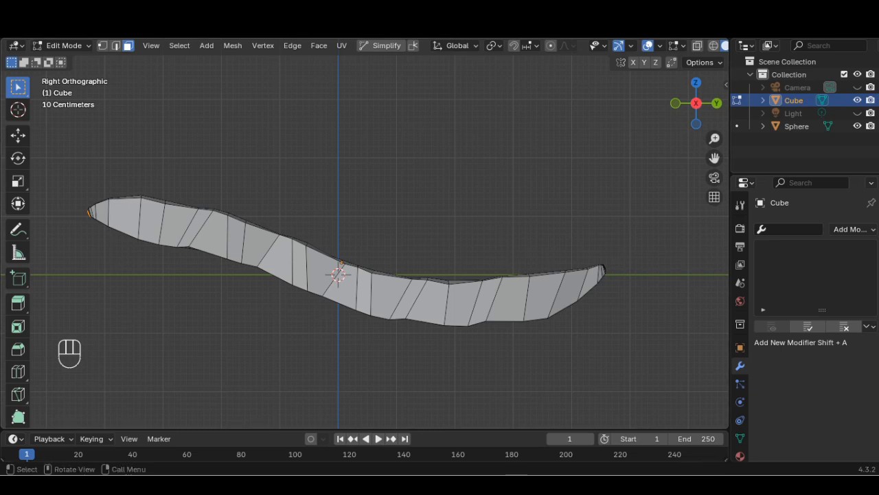
left_click(717, 103)
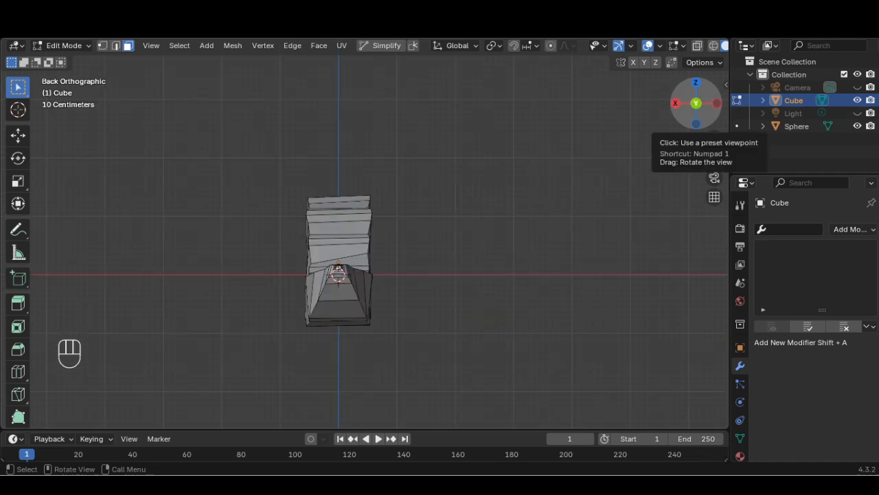
left_click(696, 103)
scroll(696, 105, "up", 1)
left_click_drag(696, 103, 697, 107)
left_click(695, 103)
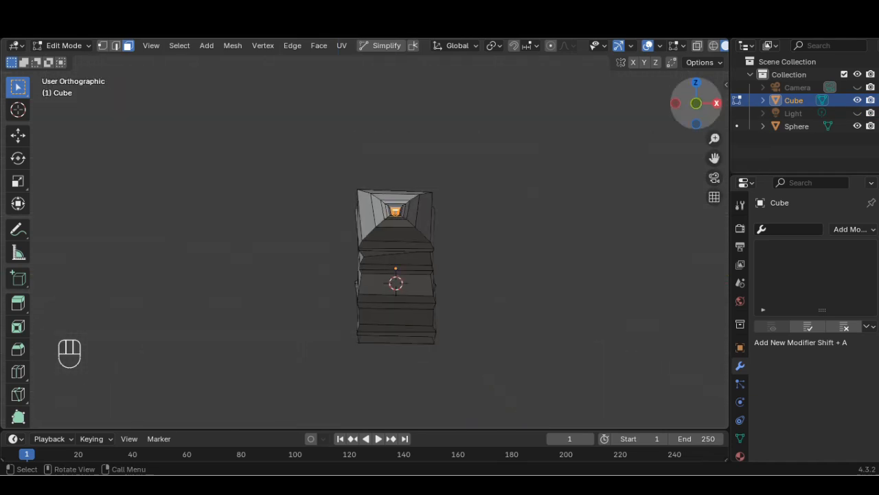
left_click(716, 103)
Extend the -Y end face outward and slightly down into a thin stem by moving and extruding it, and shrink its end.
key("g")
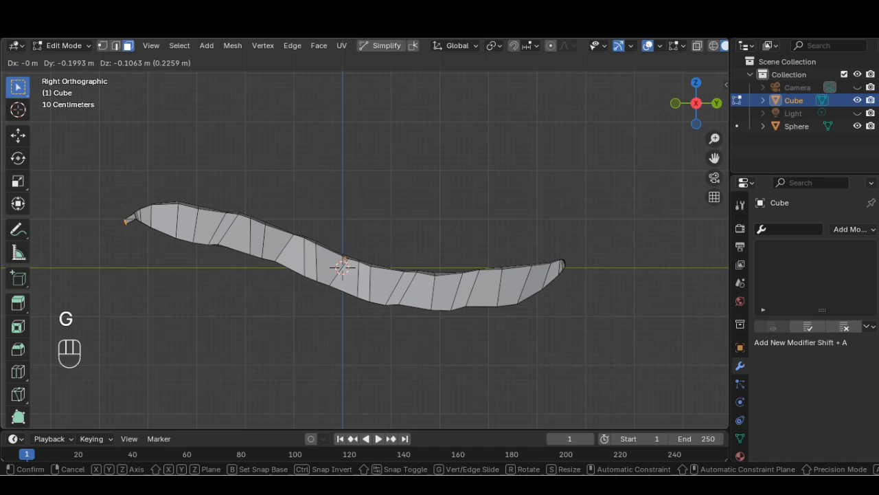
left_click(125, 221)
key("e")
left_click(108, 228)
key("s")
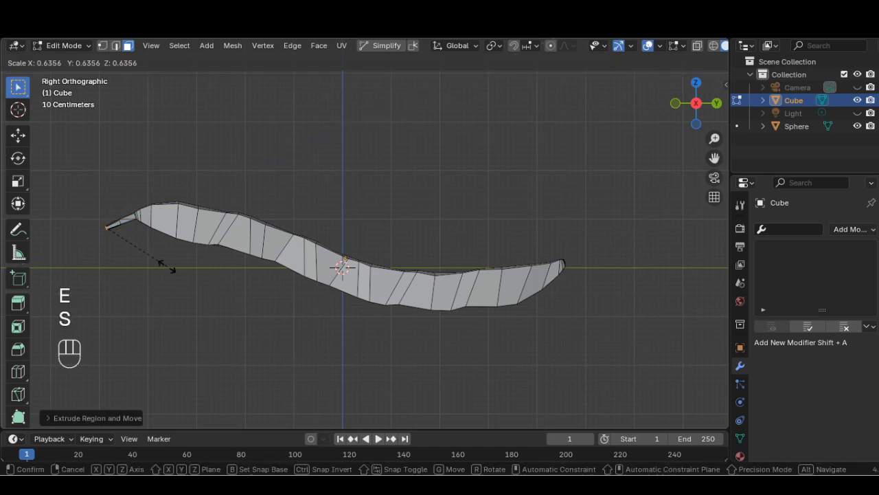
left_click(167, 267)
key("Tab")
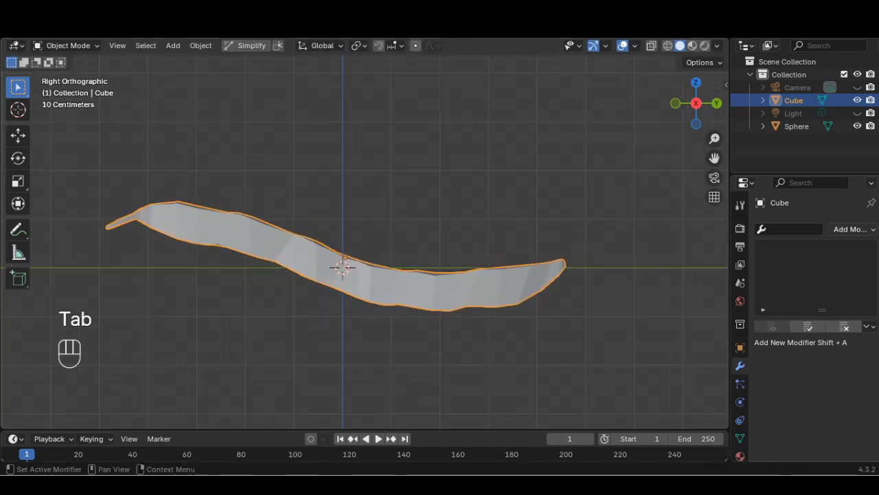
Add a Subdivision Surface modifier to the pod with render and viewport levels set to 4.
key("shift+a")
left_click(598, 418)
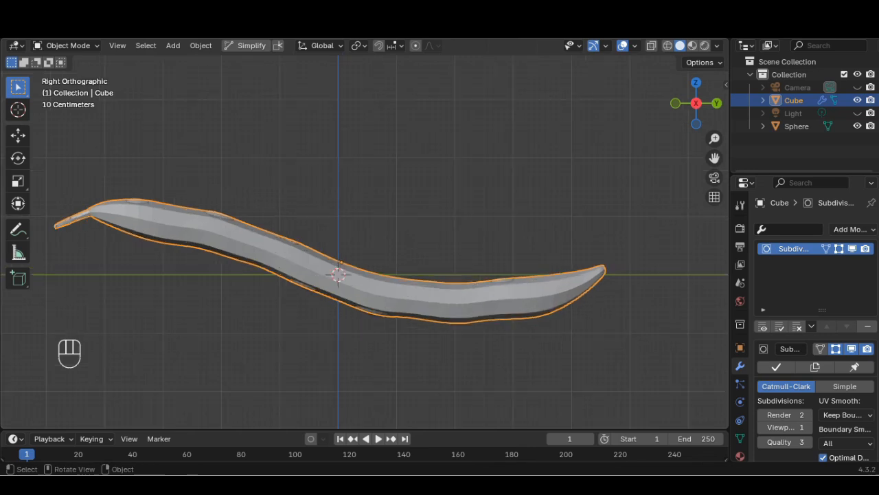
left_click(808, 415)
left_click(808, 427)
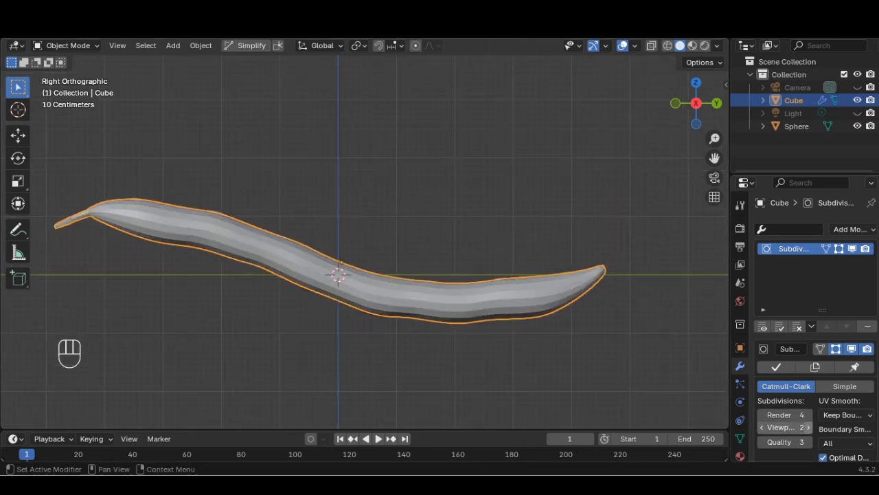
left_click(808, 427)
left_click(809, 427)
left_click(716, 103)
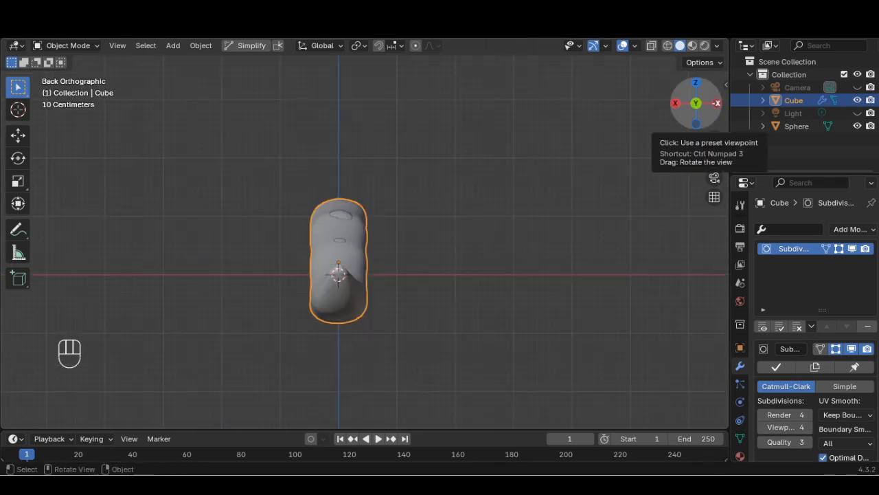
Examine the pod's fit around the beans from the right, left, back and top orthographic views.
left_click(696, 82)
left_click(716, 103)
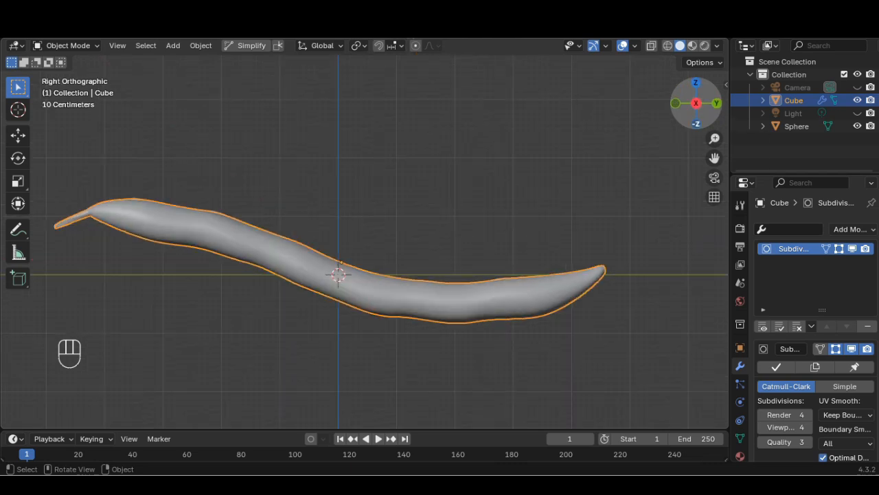
left_click(696, 103)
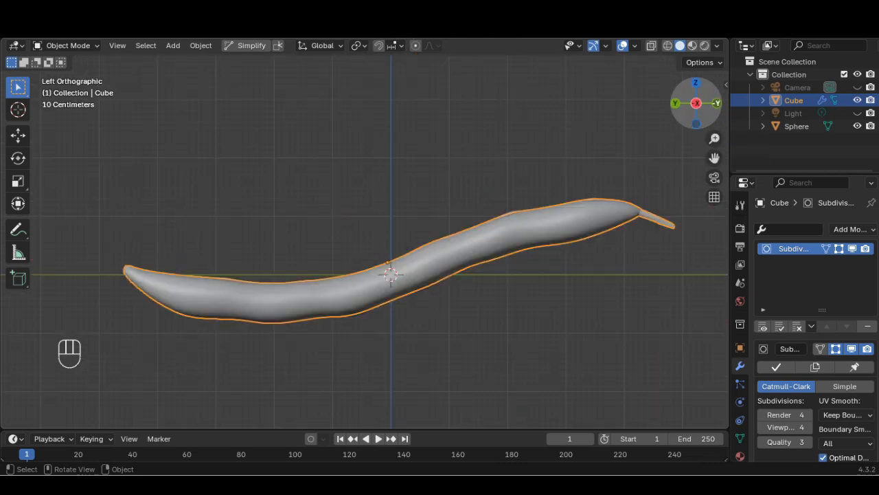
left_click(717, 103)
left_click(696, 83)
scroll(650, 133, "down", 3)
left_click(716, 103)
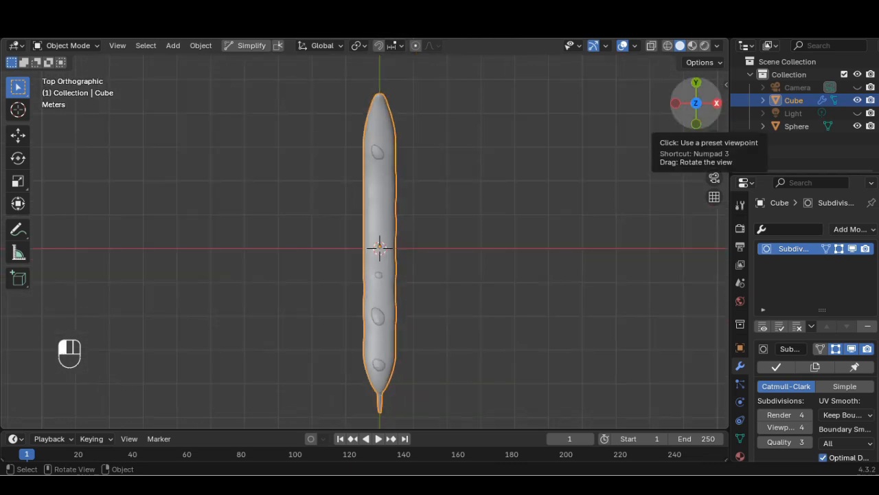
left_click(696, 82)
Switch to wireframe shading in the right orthographic view and enter Edit Mode on the pod with vertex selection.
left_click(668, 46)
scroll(650, 134, "up", 1)
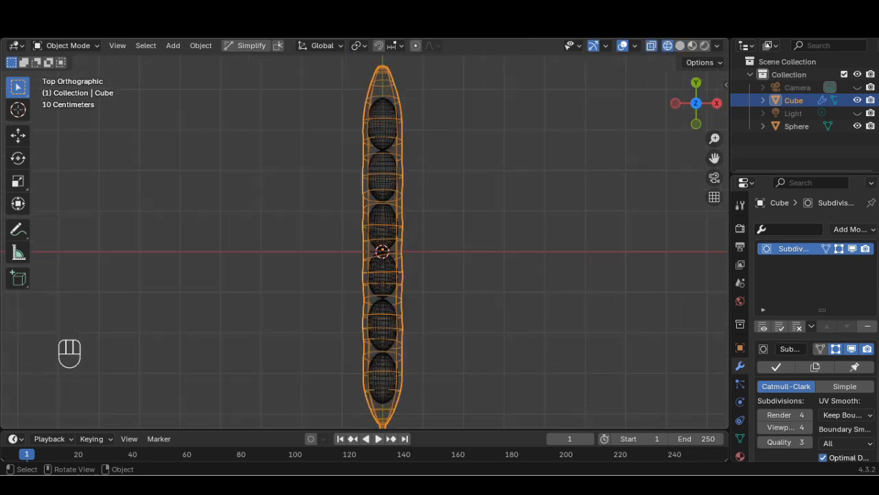
left_click(716, 103)
scroll(649, 134, "up", 3)
left_click(464, 316)
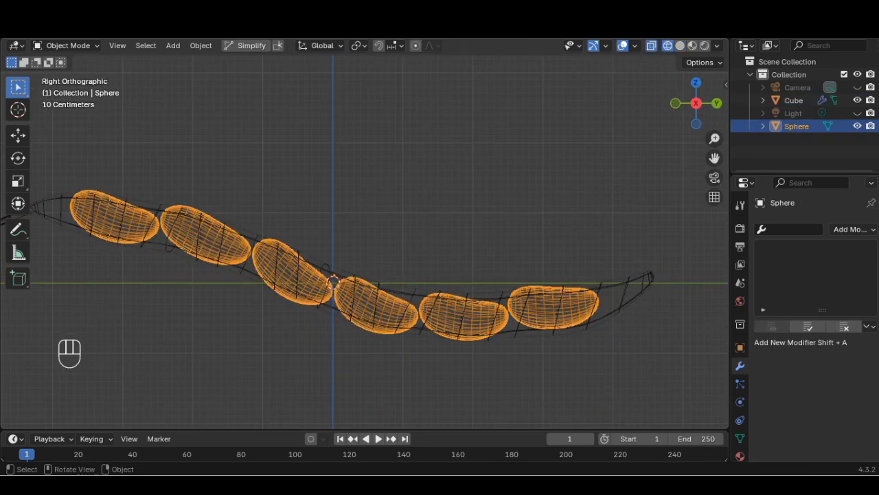
key("Tab")
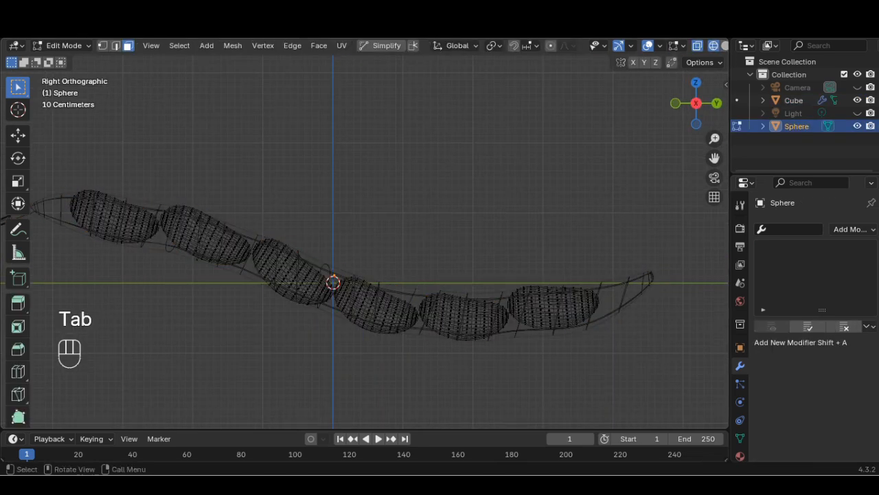
key("Tab")
left_click(224, 231)
key("Tab")
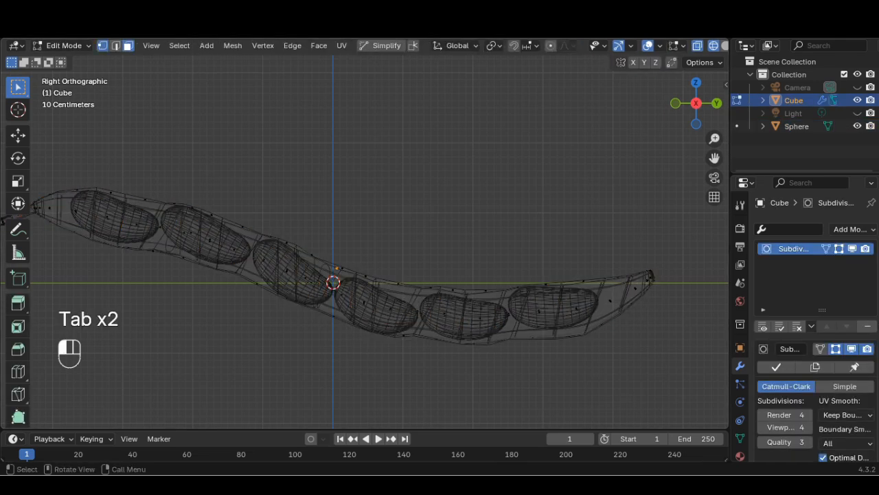
Move two top-edge vertices above the second bean from the -Y end slightly upward, and return to Object Mode in solid shading.
left_click(201, 209, "shift")
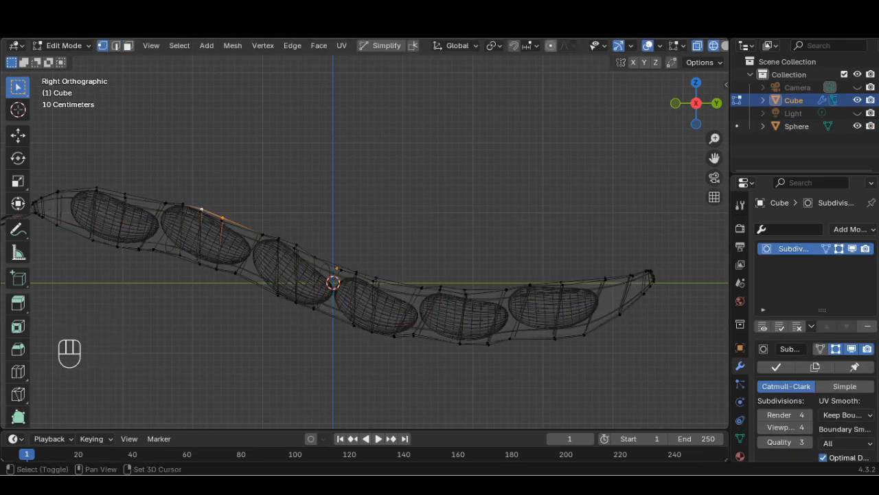
key("g")
left_click(203, 206)
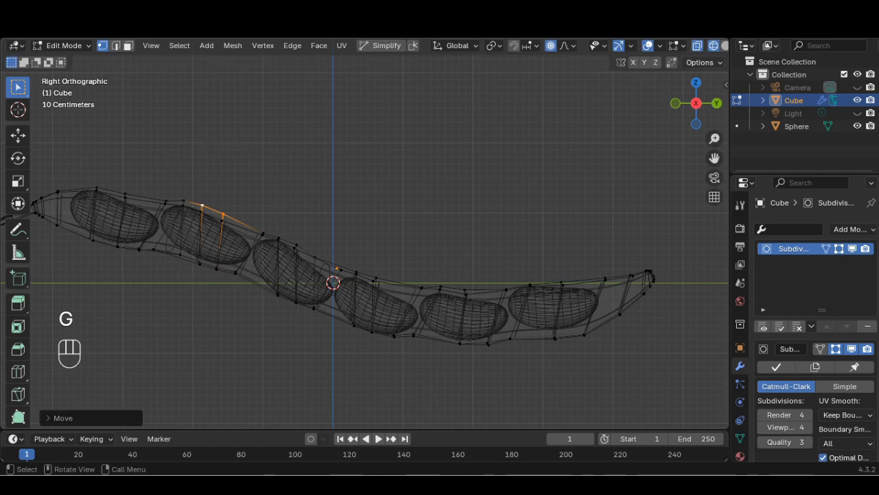
left_click(726, 45)
key("Tab")
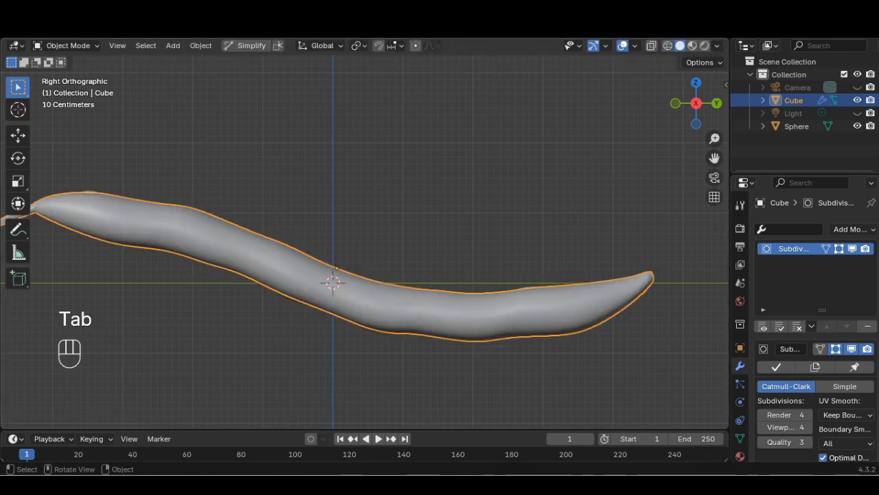
In Edit Mode, raise a top-edge vertex above the bean nearest the +Y end along Z with proportional editing.
left_click(695, 82)
left_click(717, 103)
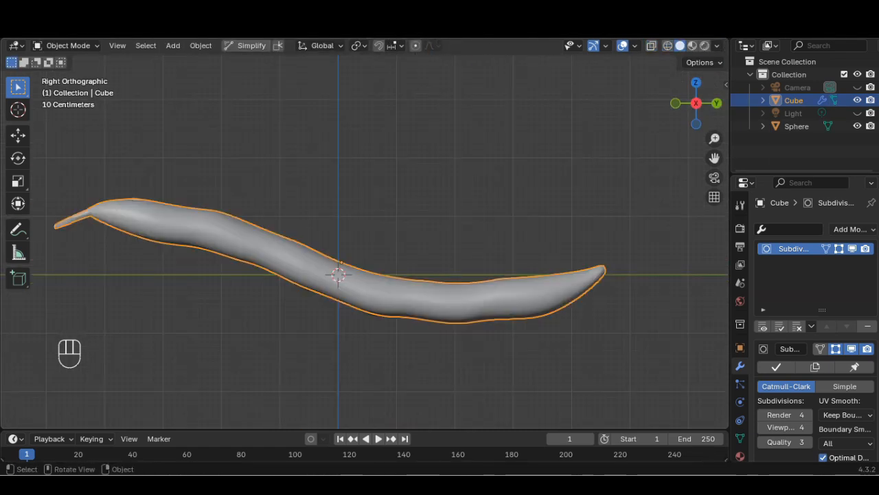
key("Tab")
key("g")
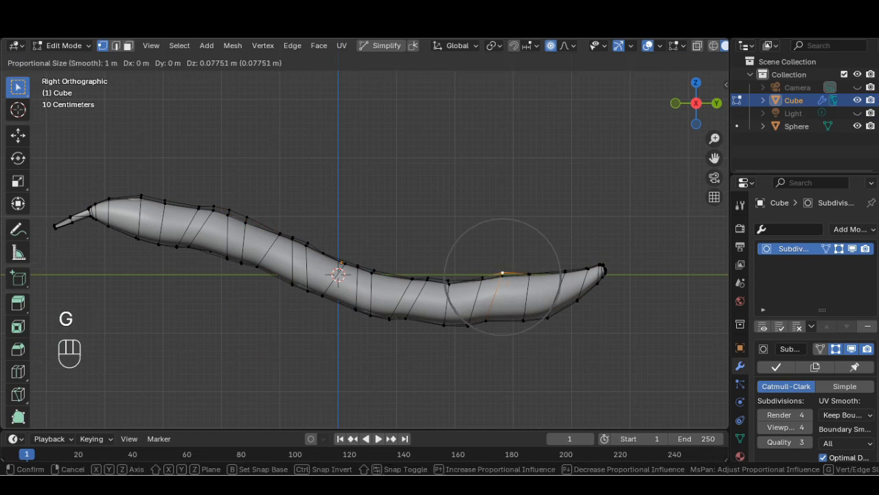
left_click(512, 288)
Select three top-edge vertices over the beans on the pod's -Y half, move them slightly upward, and return to Object Mode.
left_click(696, 83)
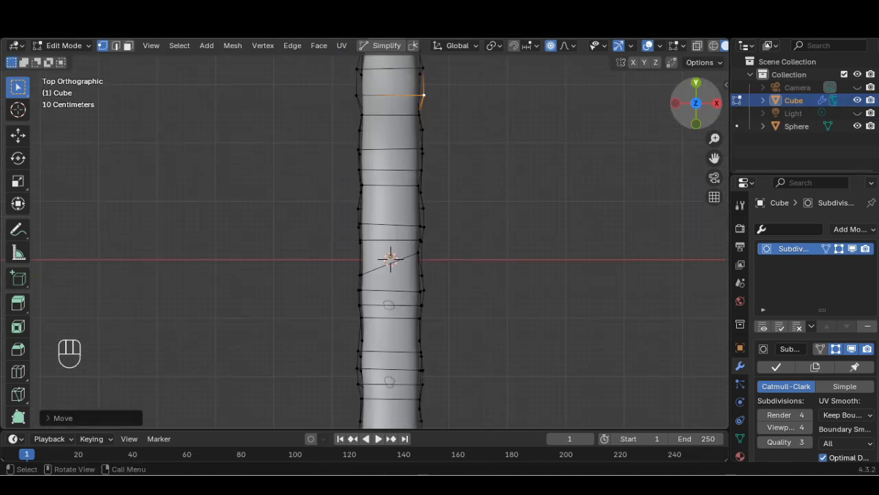
left_click(403, 337, "shift")
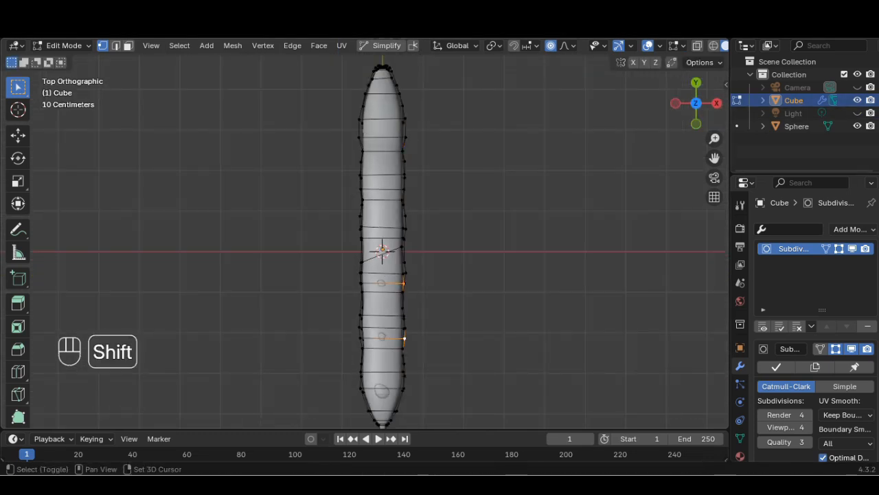
left_click(716, 103)
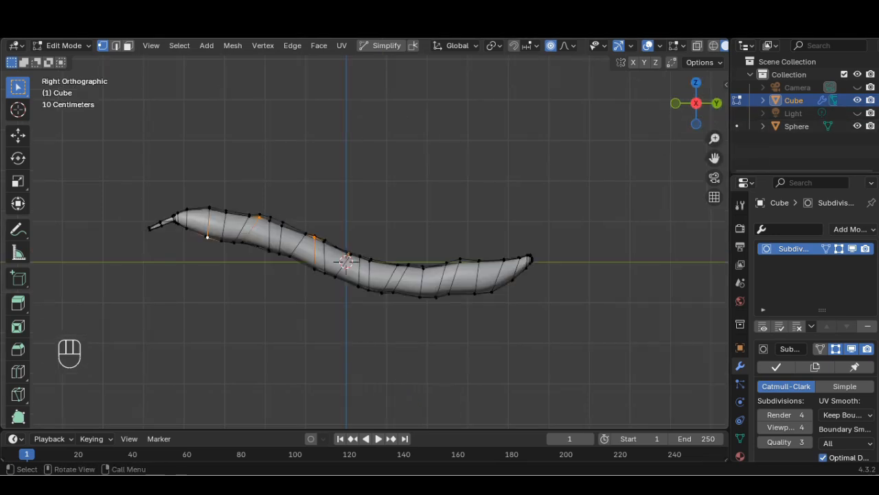
key("shift")
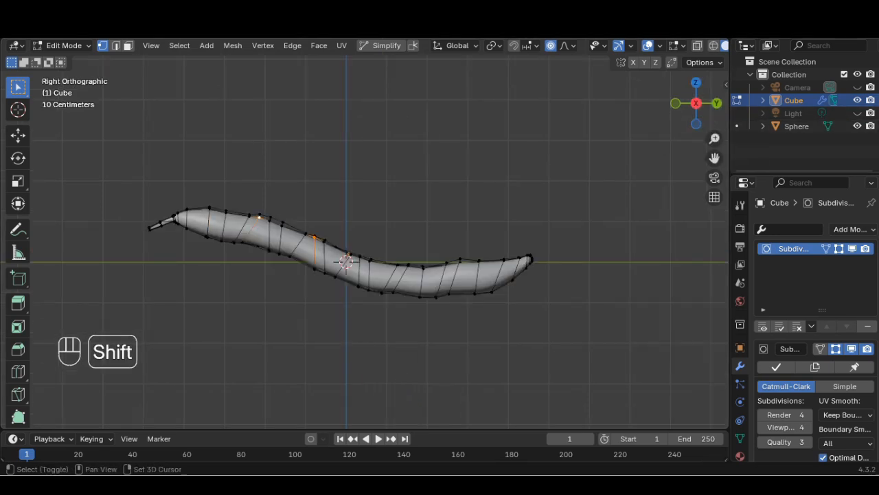
left_click(208, 207, "shift")
key("g")
left_click(210, 204)
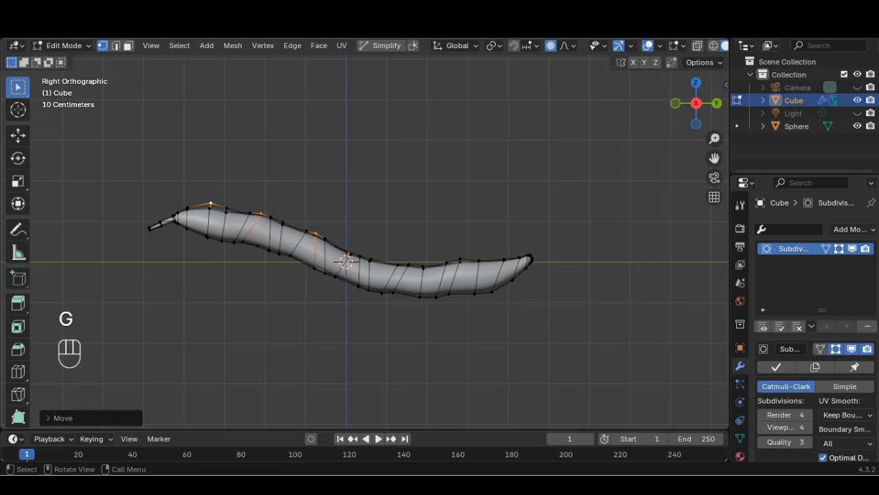
key("Tab")
Move the pod's underside edge beneath the fourth bean from the -Y end slightly down along Z, and return to Object Mode.
left_click(695, 83)
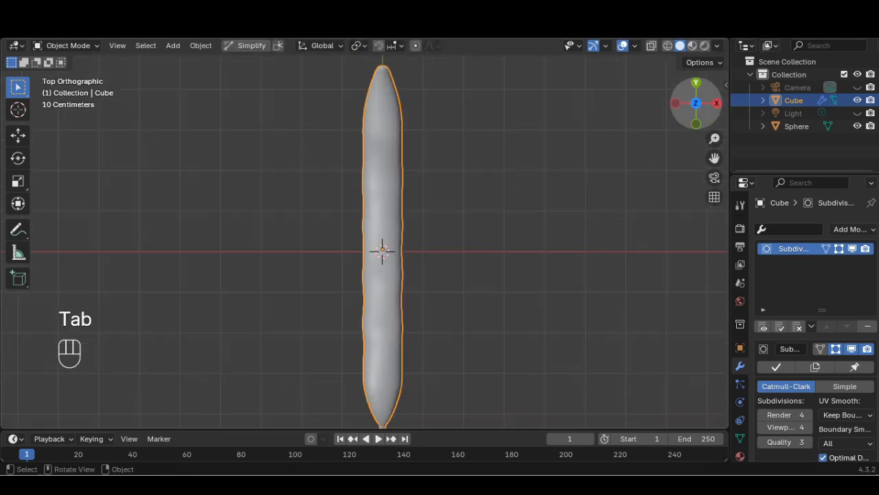
left_click(717, 103)
scroll(365, 241, "up", 1)
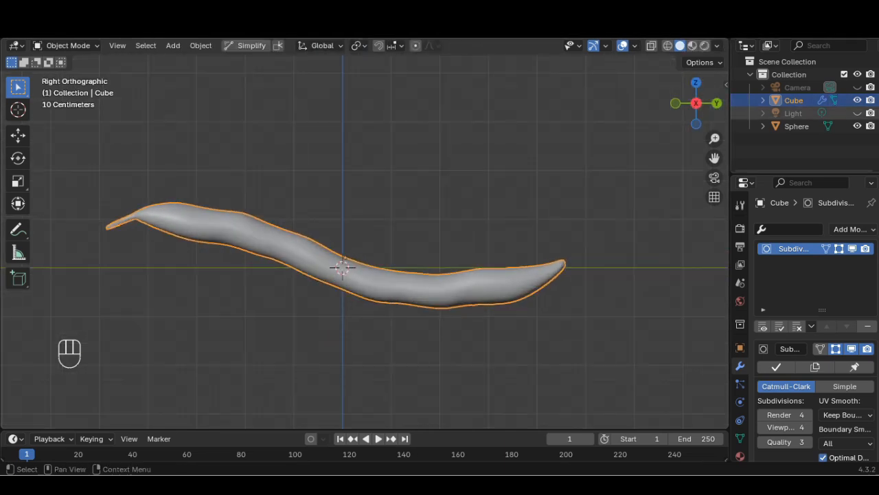
left_click(676, 103)
key("Tab")
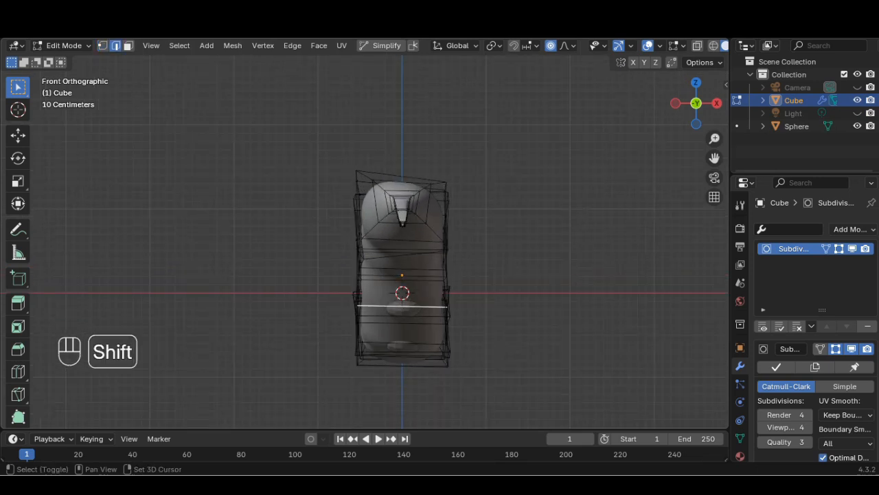
left_click(716, 104)
key("g")
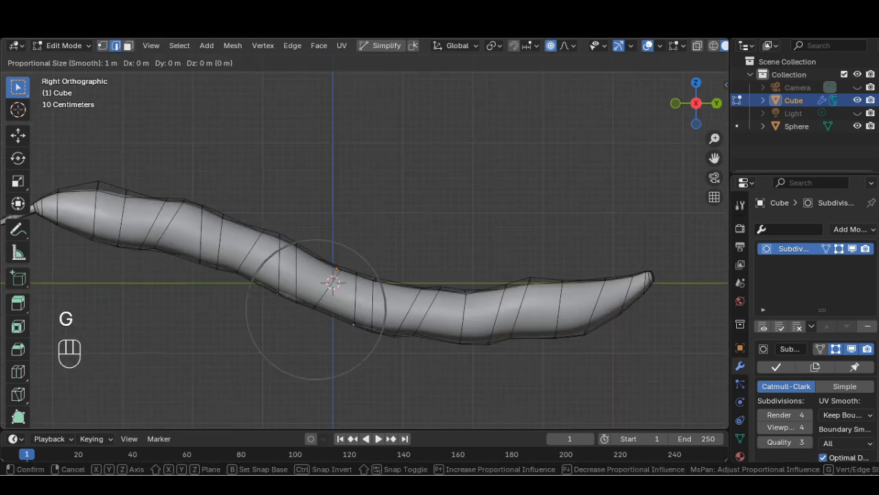
key("z")
left_click(687, 137)
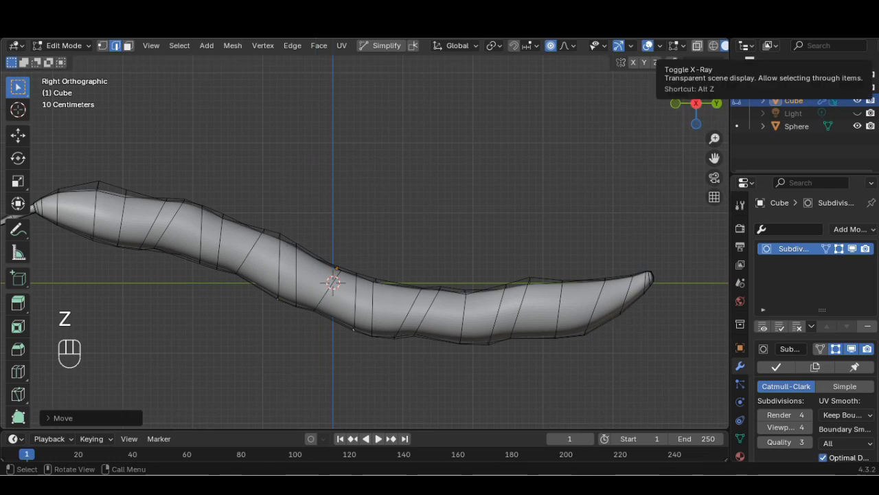
left_click(697, 45)
left_click(698, 45)
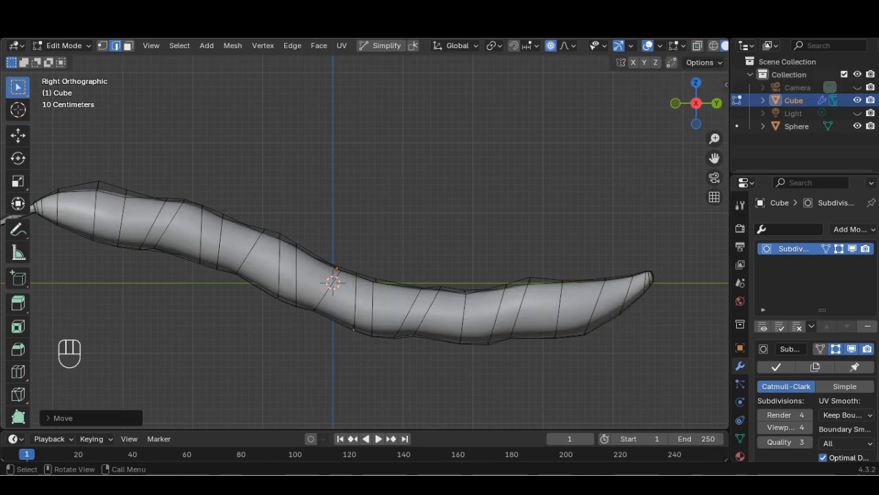
key("Tab")
Examine the corrected pod surface from the left, back and bottom orthographic views.
scroll(660, 113, "down", 1)
left_click(695, 103)
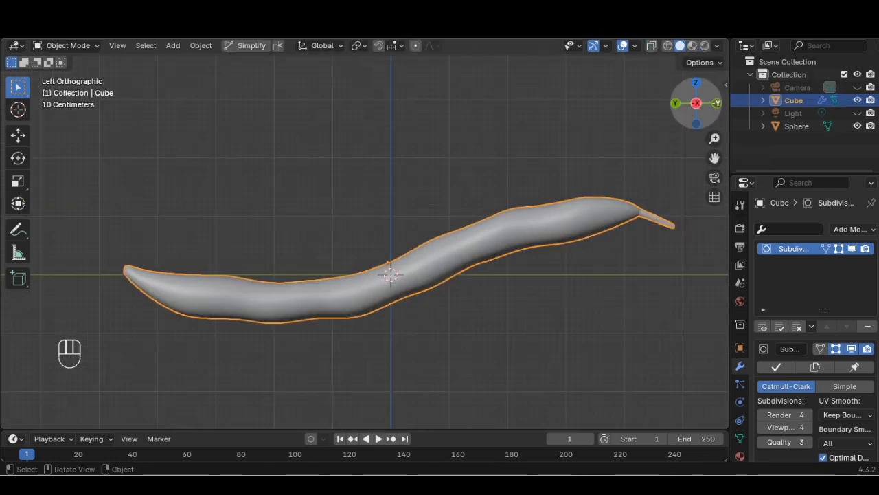
left_click(716, 103)
left_click(696, 103)
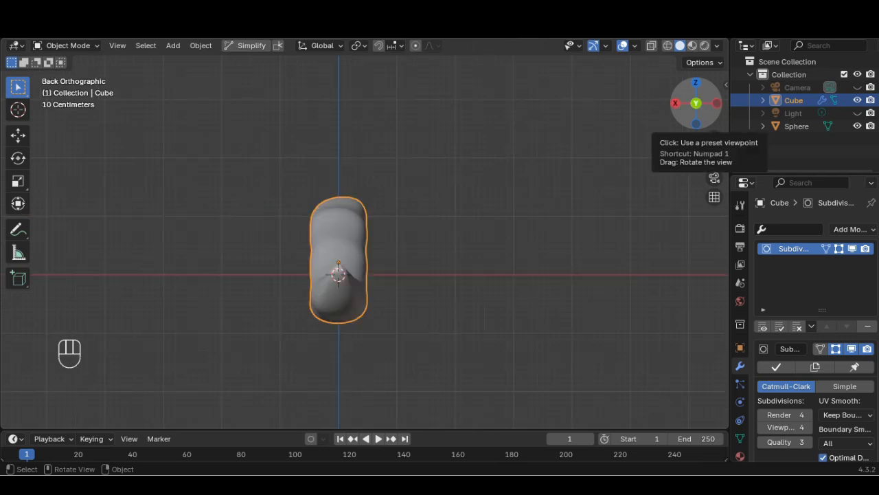
left_click(696, 82)
left_click(696, 103)
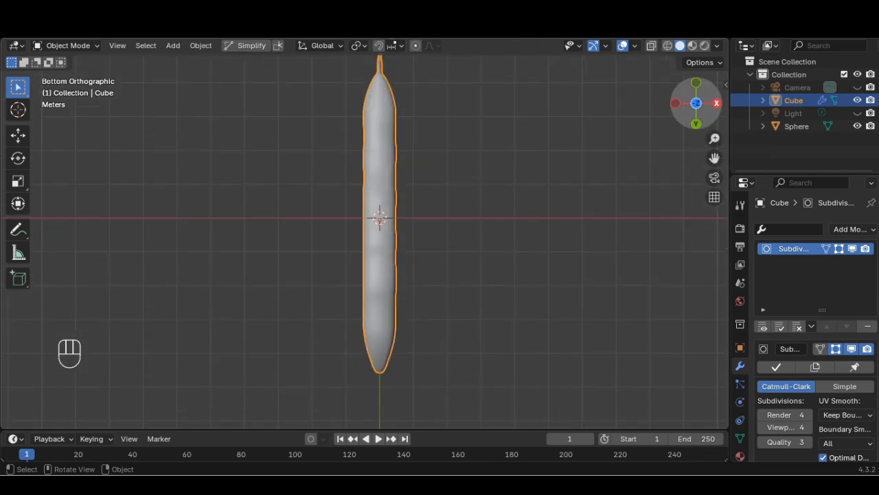
Select the edges at the pod's +Y tip in wireframe, pull them inward toward the last bean with proportional editing, and return to Object Mode.
left_click(717, 103)
key("Tab")
scroll(365, 234, "up", 3)
left_click_drag(640, 258, 668, 317)
left_click(698, 46)
left_click(665, 252)
left_click(714, 45)
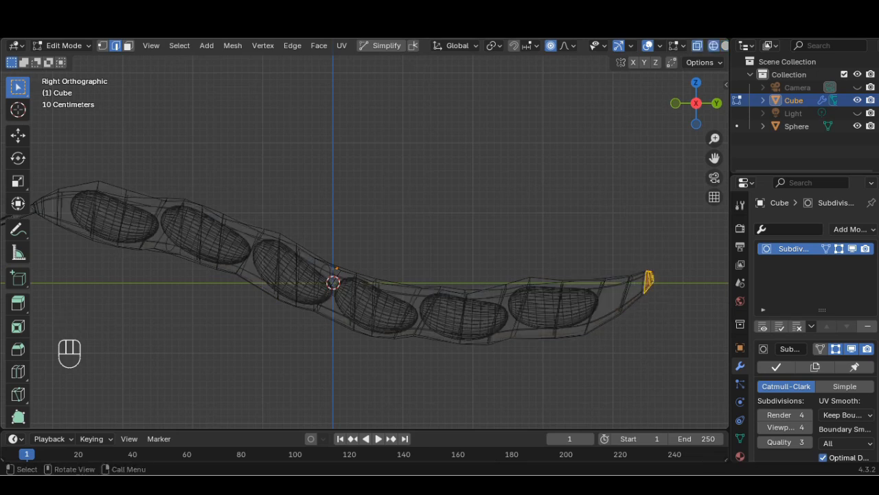
key("g")
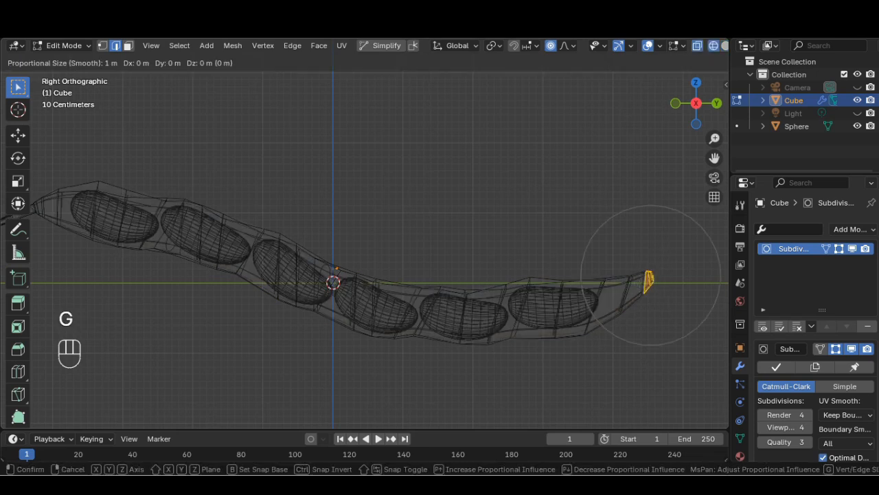
left_click(624, 288)
key("Tab")
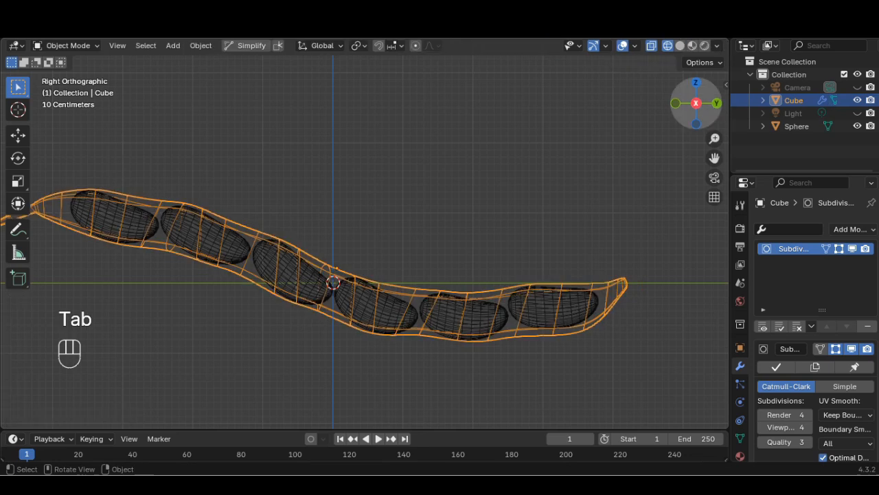
Show the pod in solid shading with X-ray off, and deselect it.
left_click(680, 45)
scroll(365, 234, "down", 2)
left_click(651, 46)
left_click(509, 179)
scroll(365, 234, "down", 1)
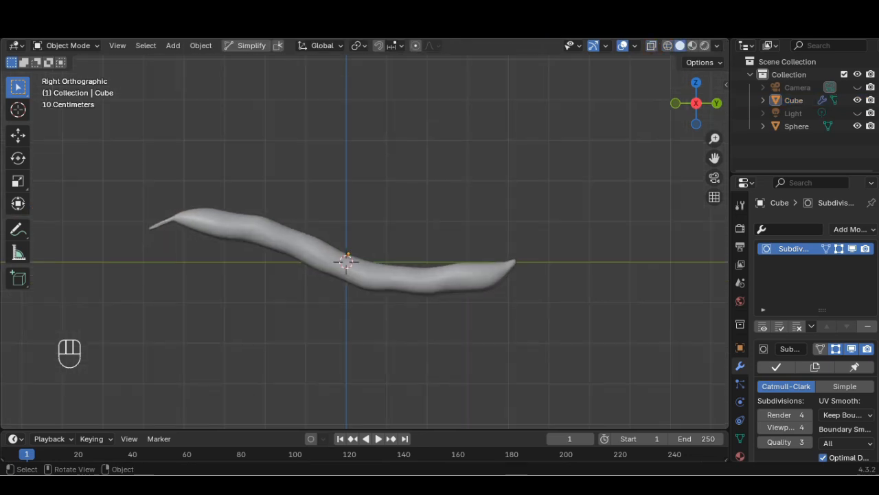
scroll(365, 234, "up", 1)
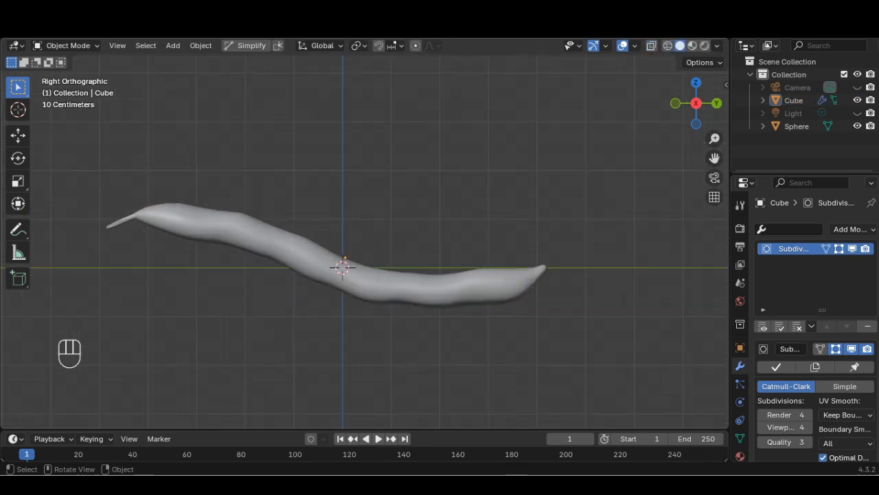
In Edit Mode wireframe, turn off proportional editing and scale up the outer segment of the pod's stem by about 1.3.
key("Tab")
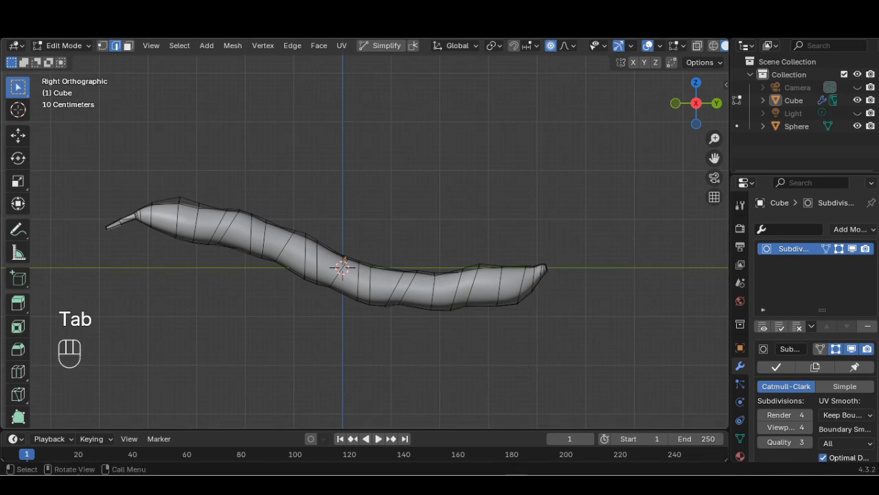
left_click(714, 46)
left_click_drag(126, 255, 126, 255)
key("s")
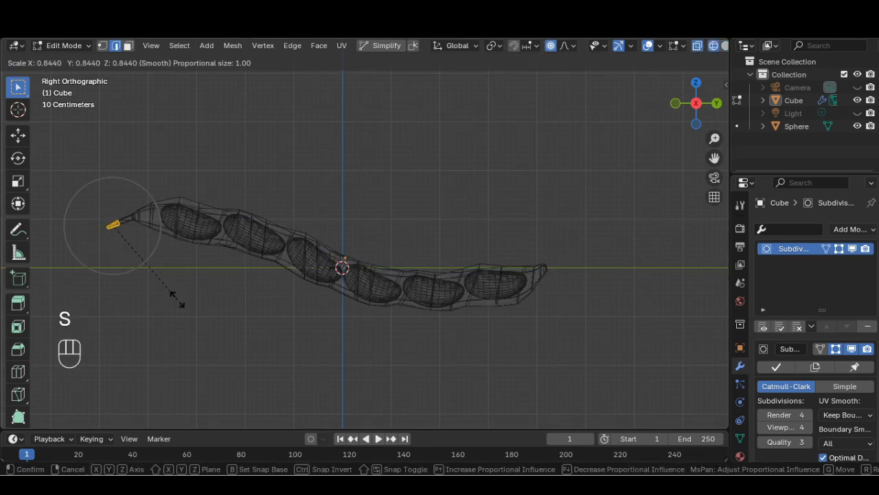
key("Escape")
key("s")
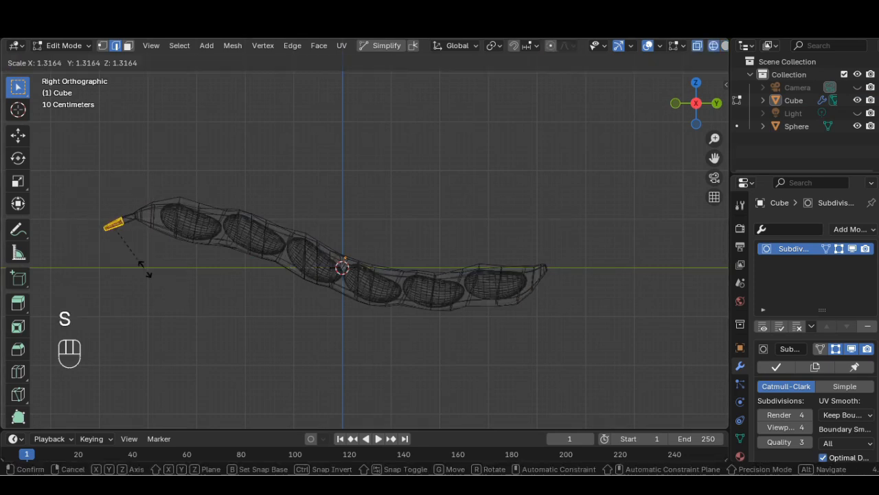
left_click(142, 264)
Select the end loop of the pod's stem, scale it up into a flared tip, and return to Object Mode.
left_click_drag(87, 215, 111, 240)
key("s")
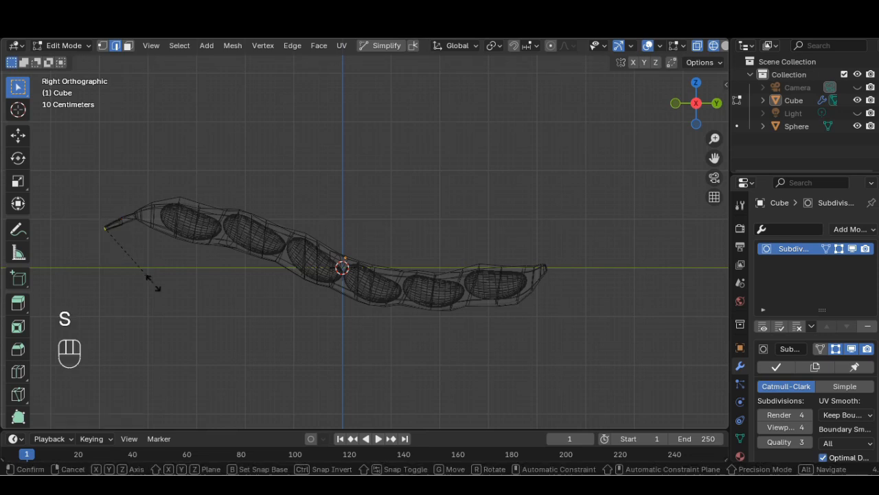
left_click(263, 335)
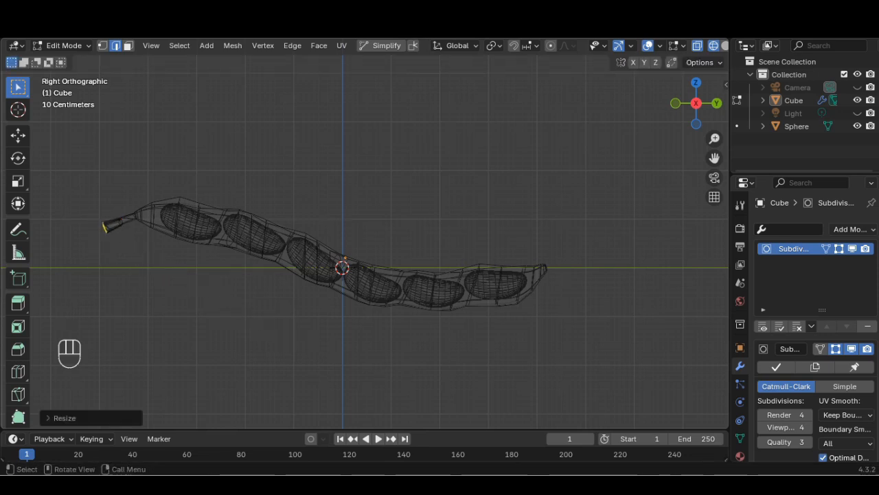
key("r")
key("Tab")
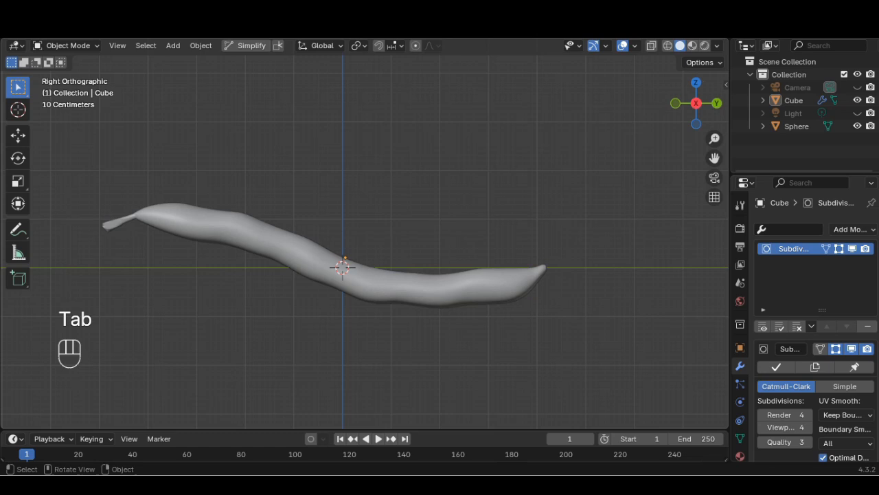
Examine the pod and its stem tip from the left and front orthographic views.
scroll(366, 233, "up", 3)
scroll(366, 233, "down", 3)
scroll(365, 233, "up", 1)
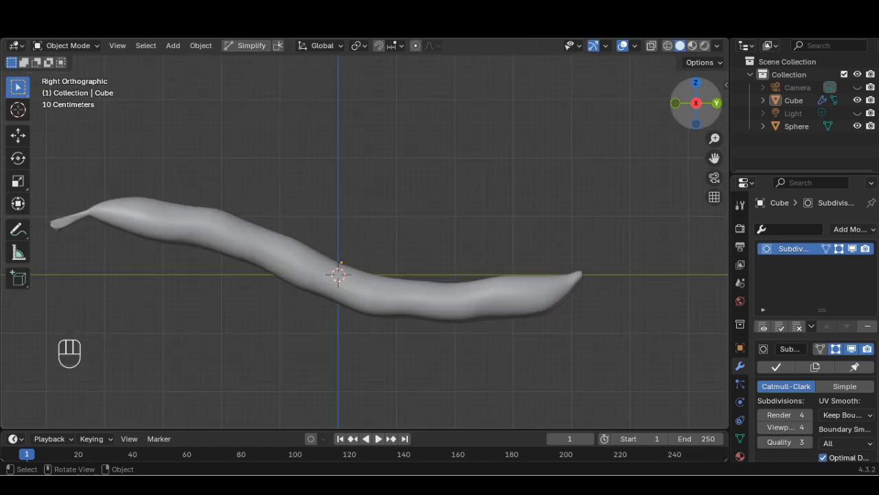
left_click(717, 103)
left_click(717, 103)
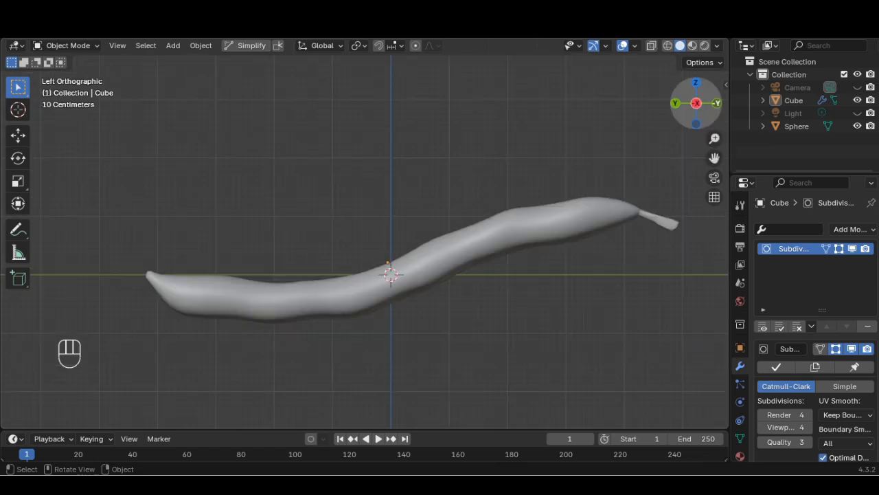
left_click(716, 103)
scroll(364, 234, "up", 4)
Undo the last two actions, restore the right orthographic view, and return the pod to Object Mode.
key("ctrl+z")
key("ctrl+z")
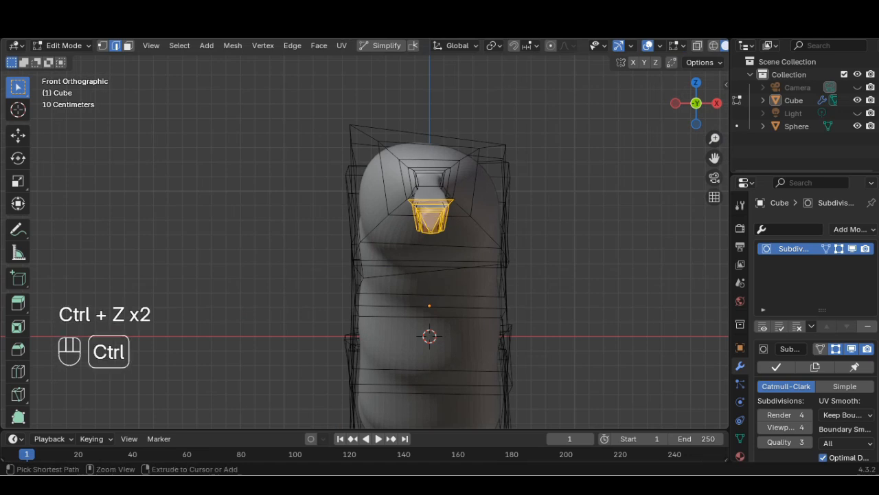
left_click(716, 103)
scroll(364, 261, "down", 4)
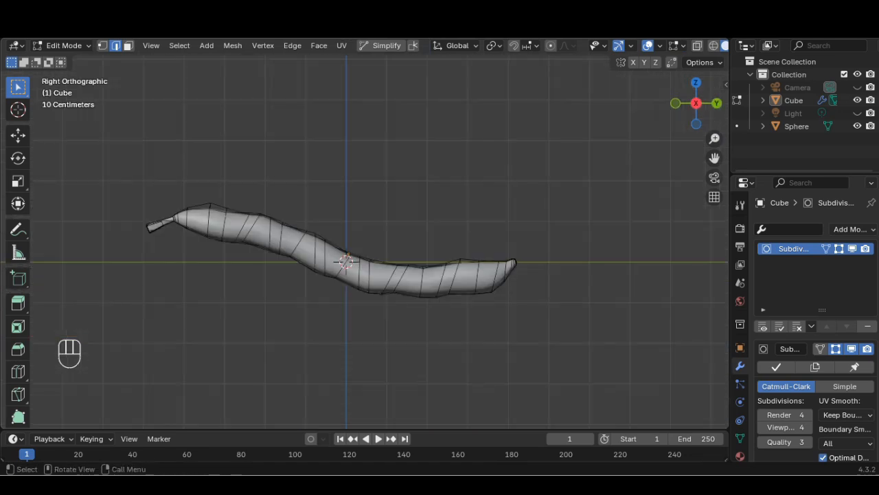
key("Tab")
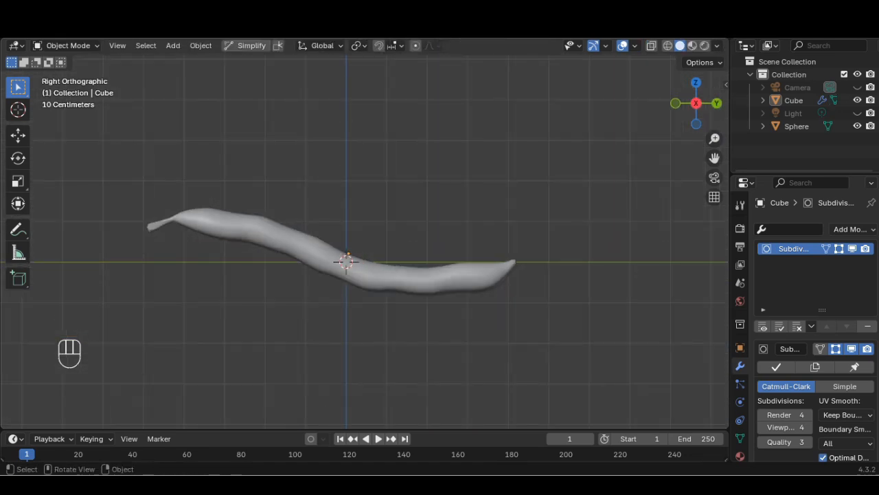